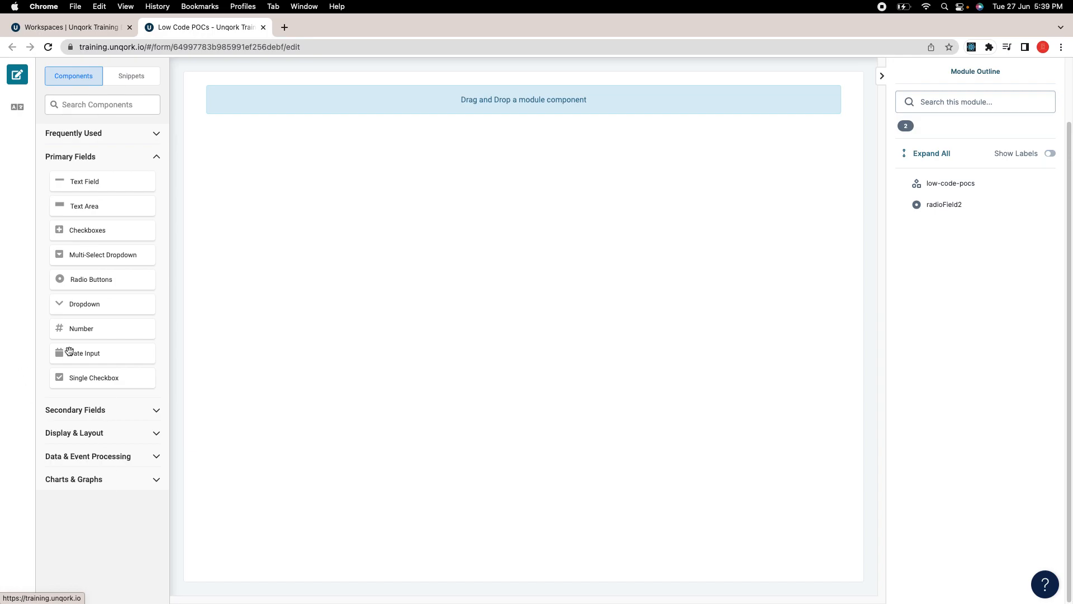
Step: Drop a Dropdown component onto the empty canvas, which opens its settings with Property ID basicDropdown
drag(63, 306, 372, 134)
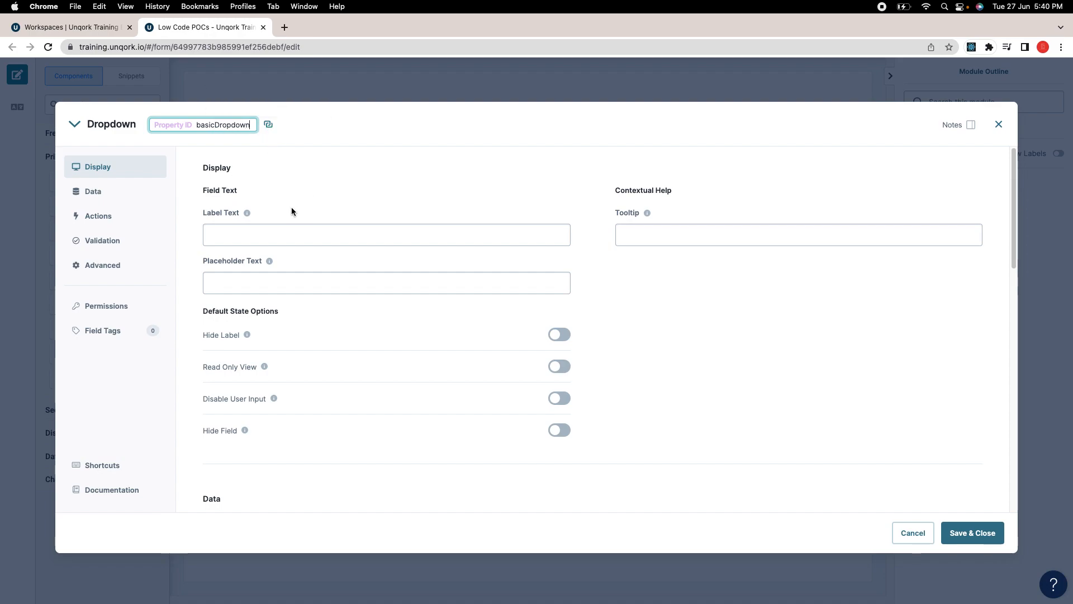
Step: Copy the Property ID basicDropdown into the dropdown's Label Text
double_click(220, 126)
key(super+c)
click(336, 234)
key(super+v)
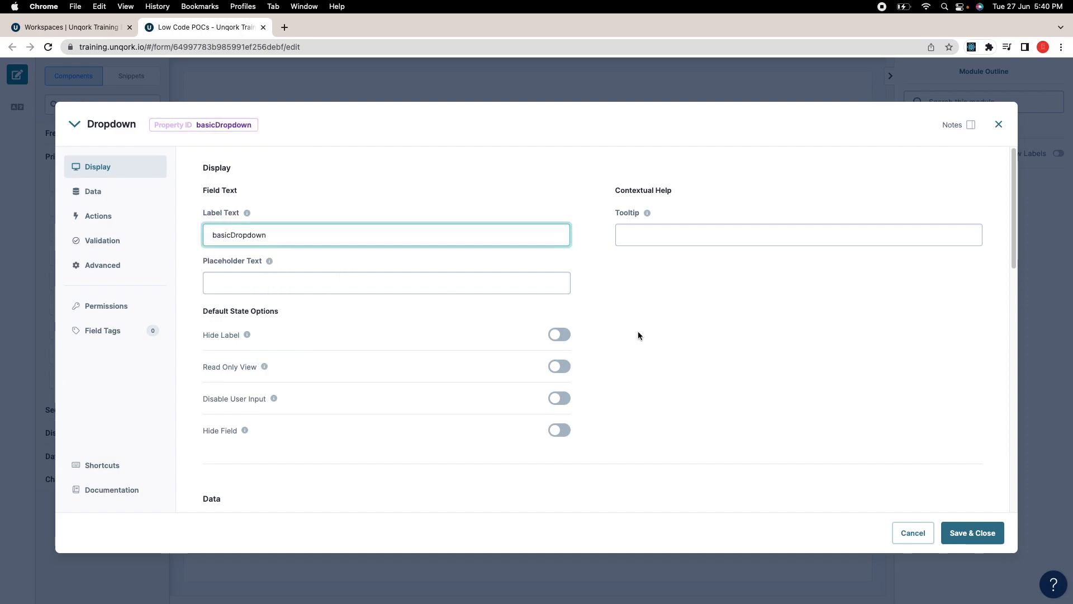
Step: Add the options valueOne and valueTwo in the Values table and save the dropdown settings
scroll(633, 320, down, 10)
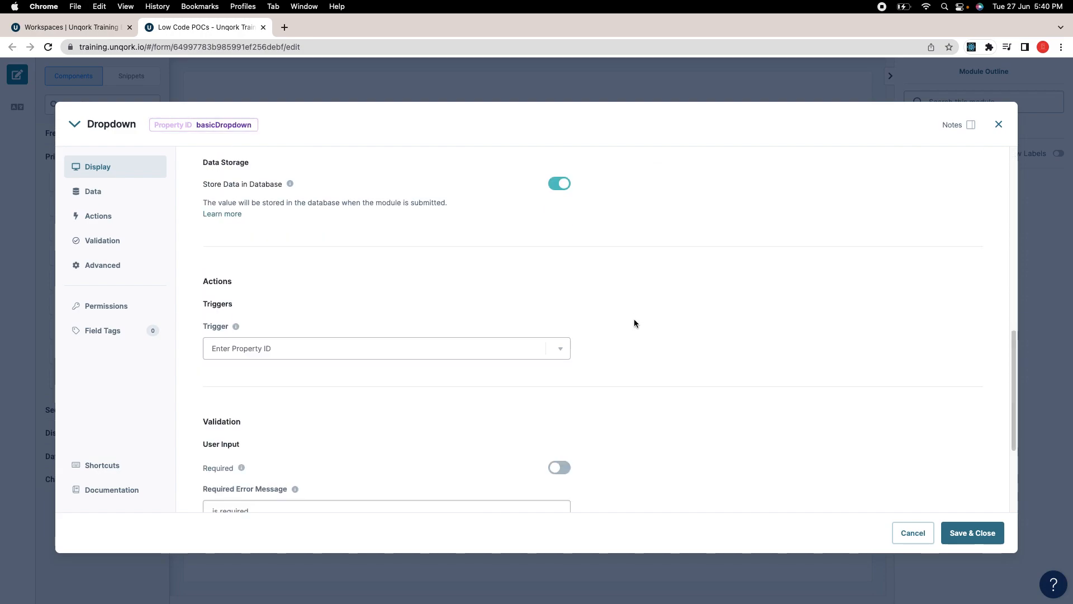
scroll(634, 323, up, 5)
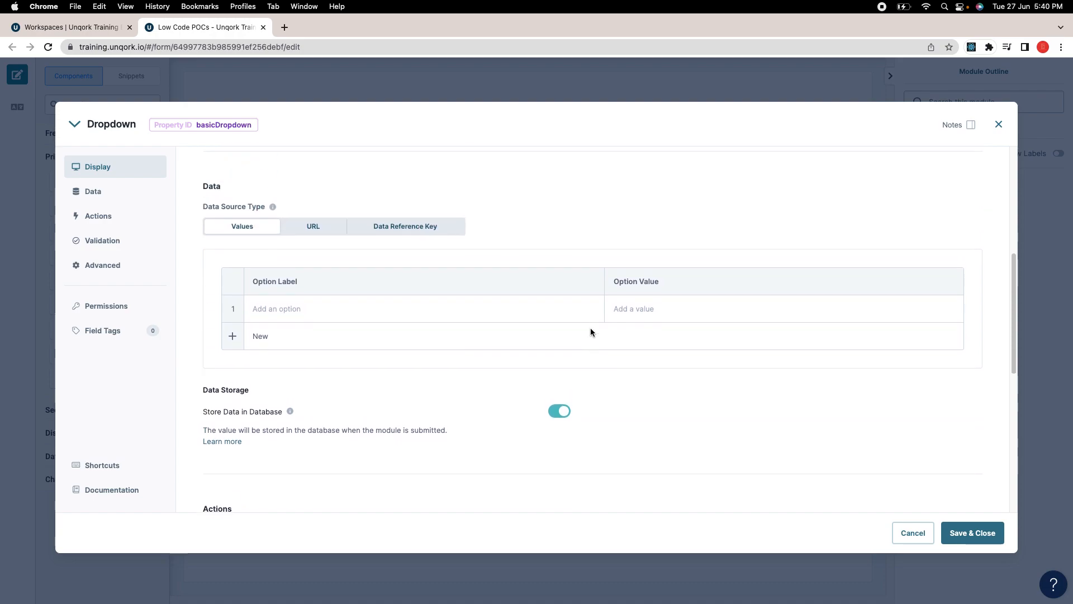
scroll(492, 298, down, 2)
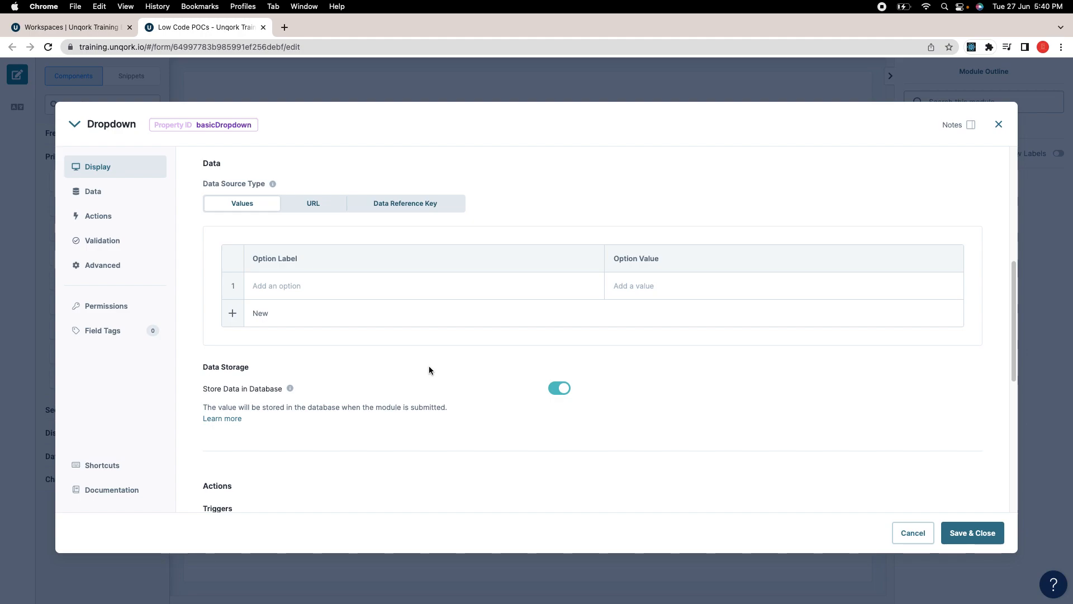
scroll(429, 368, up, 3)
scroll(413, 357, up, 5)
scroll(400, 349, down, 7)
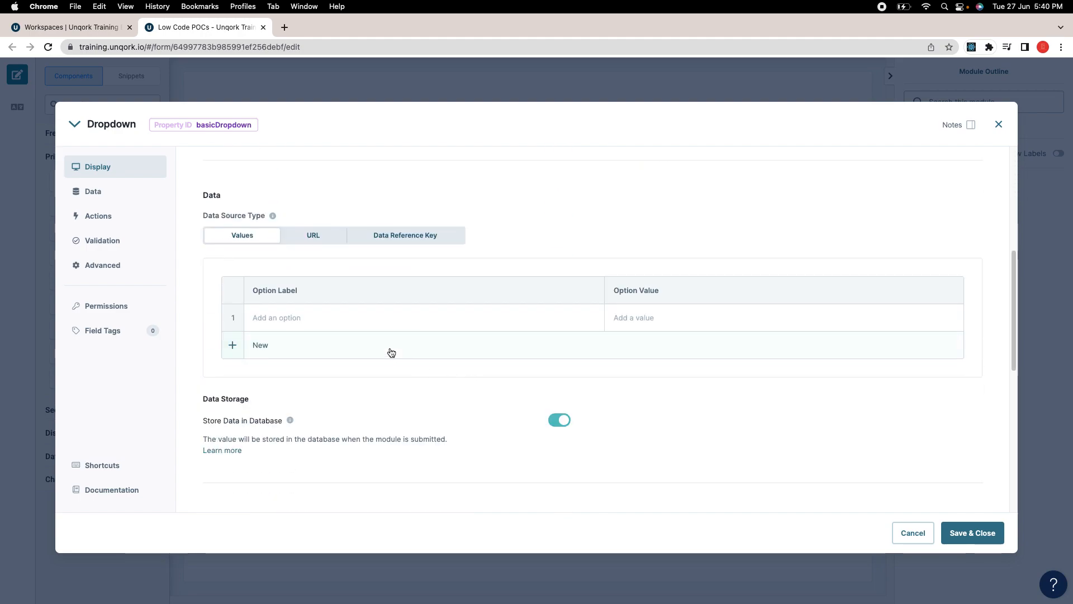
click(345, 324)
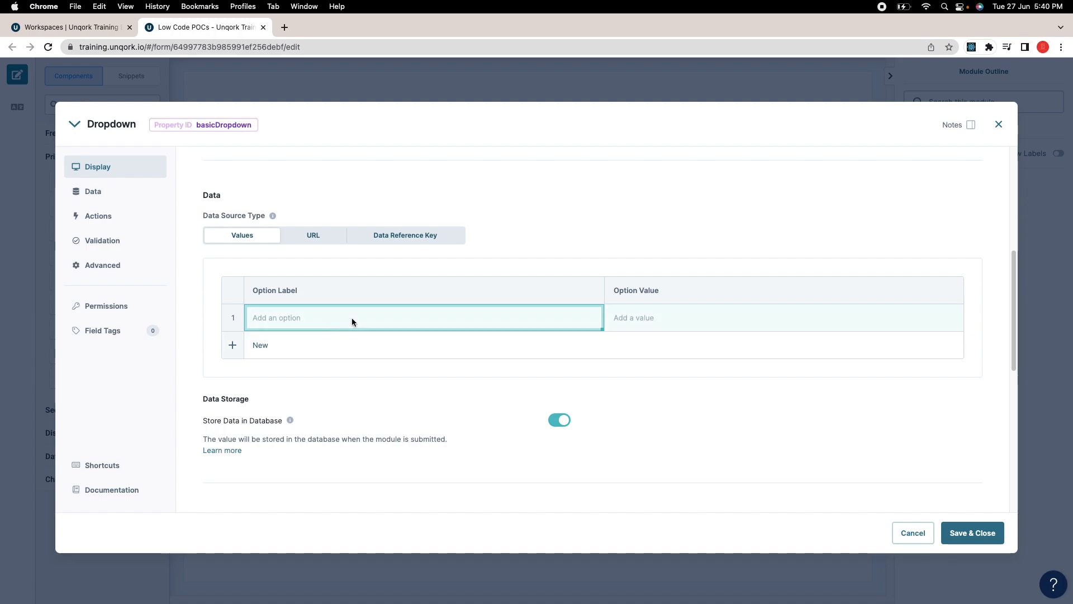
text(opt)
key(BackSpace)
key(BackSpace)
key(BackSpace)
text(valueOne)
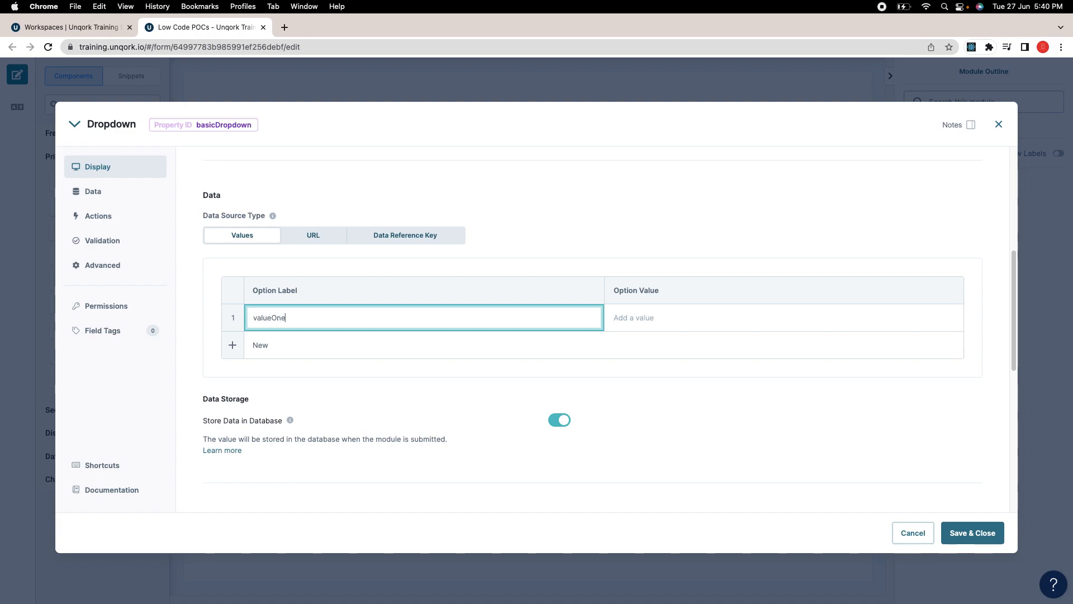
key(Tab)
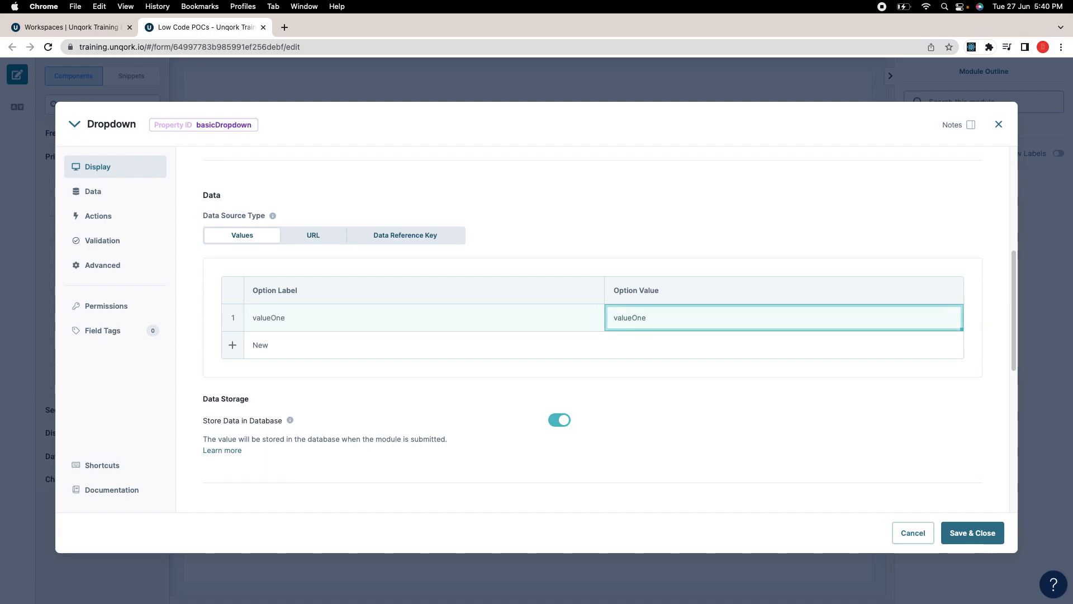
click(293, 346)
text(valueTwo)
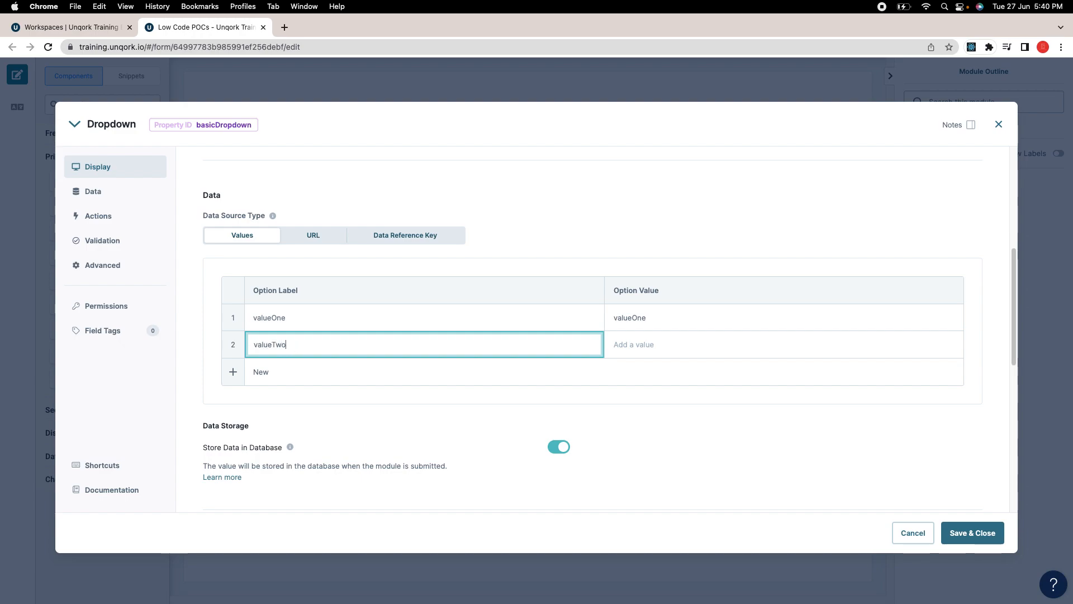
click(646, 232)
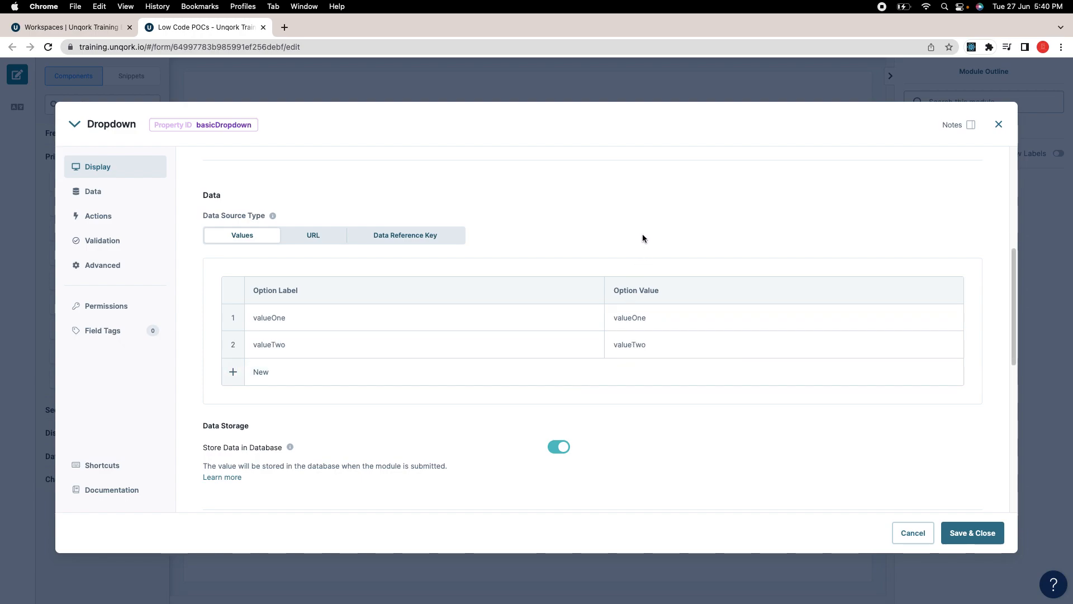
scroll(575, 344, down, 2)
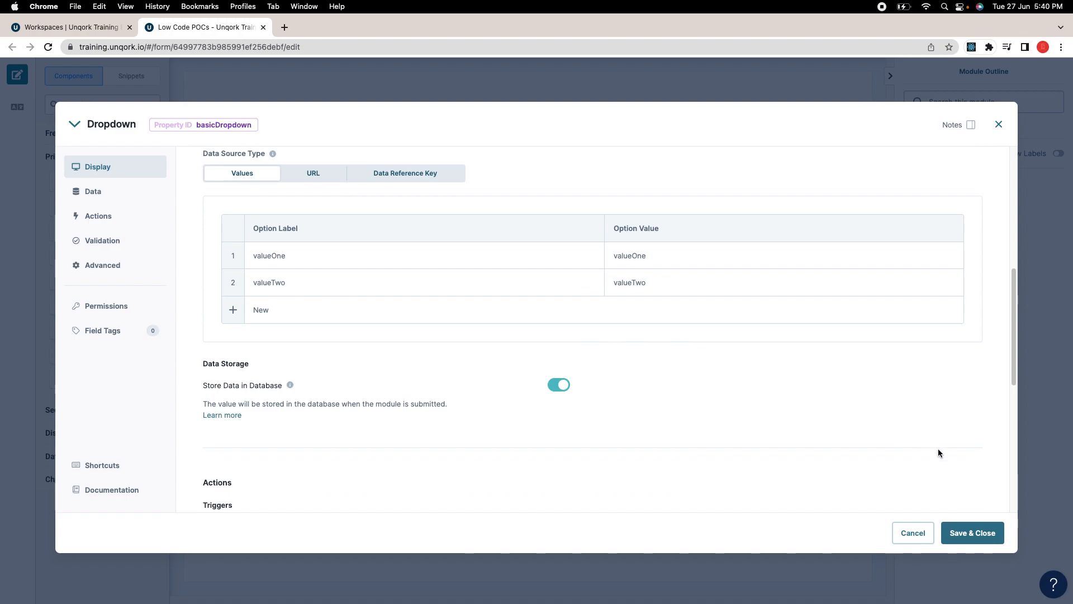
click(973, 530)
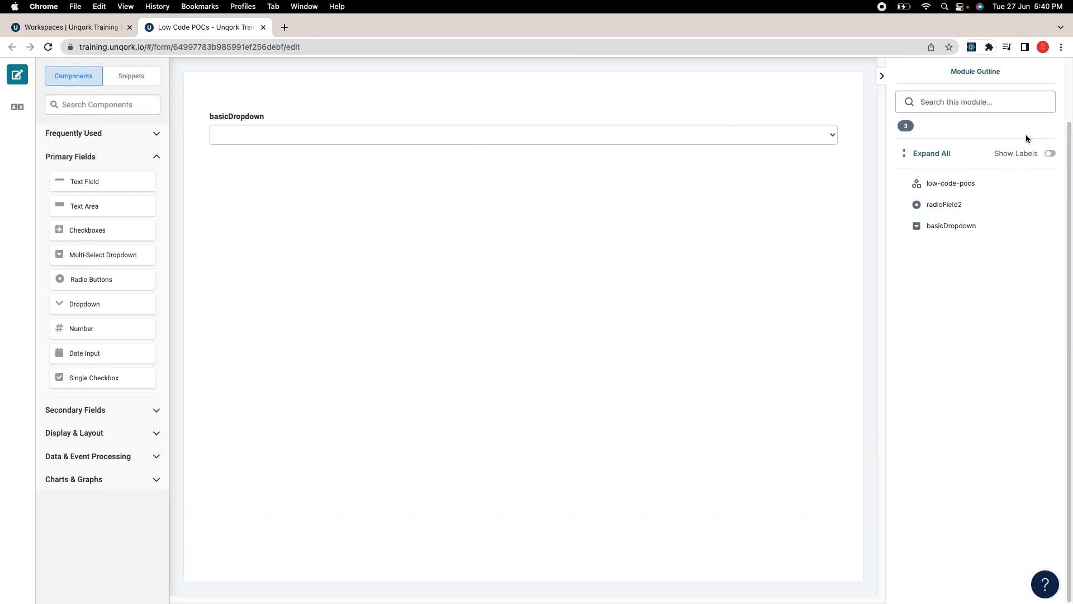
Step: Save the module and open its preview, signing in to load it
scroll(1025, 134, up, 2)
click(1000, 104)
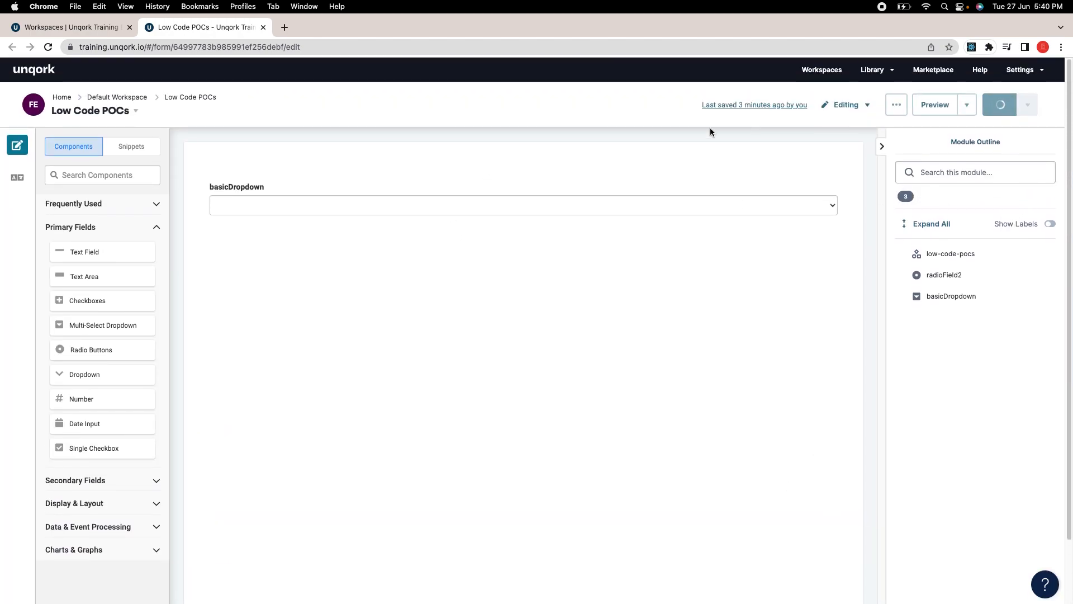
click(927, 107)
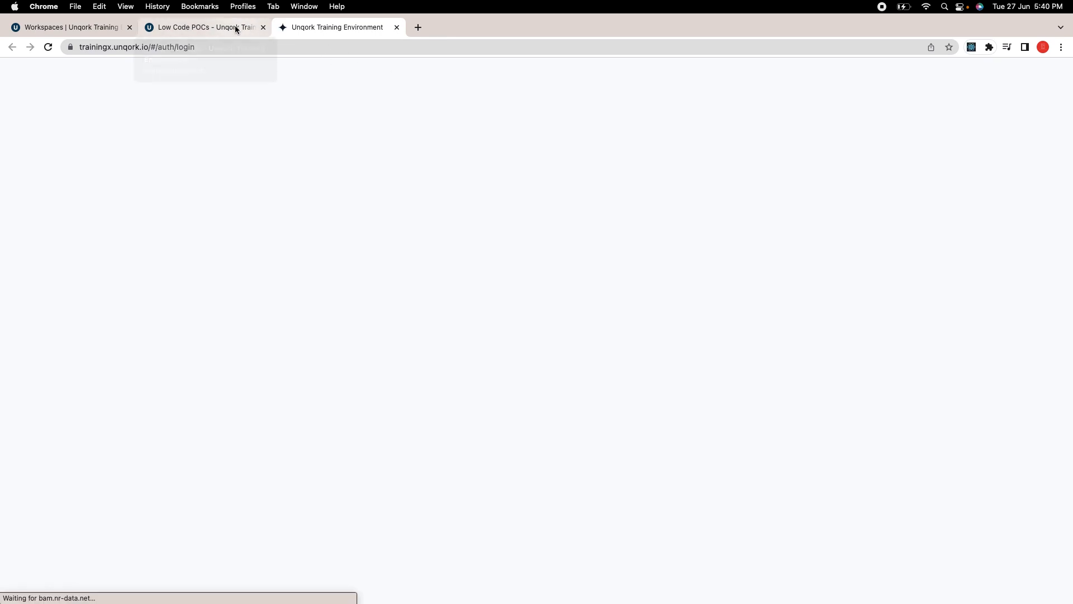
click(350, 223)
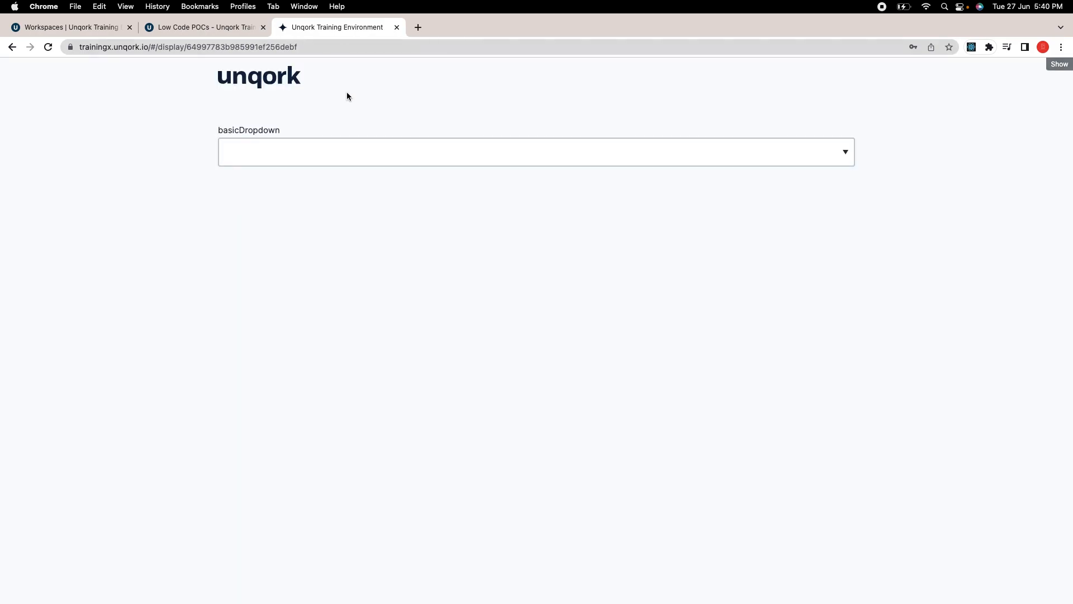
Step: Pick valueOne, then valueTwo in the preview's basicDropdown, then return to the editor
click(332, 157)
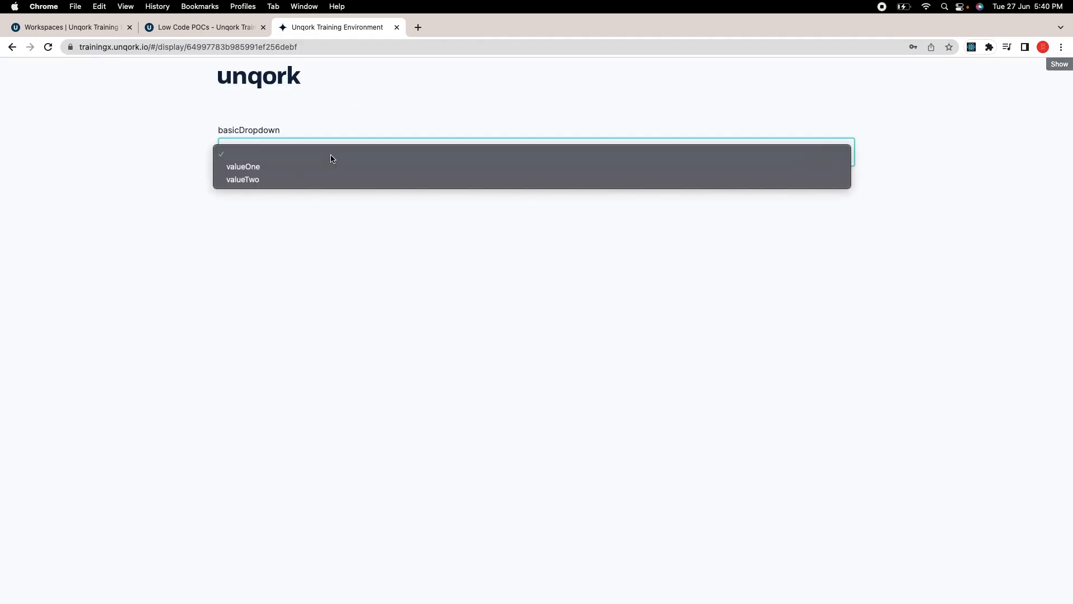
click(309, 167)
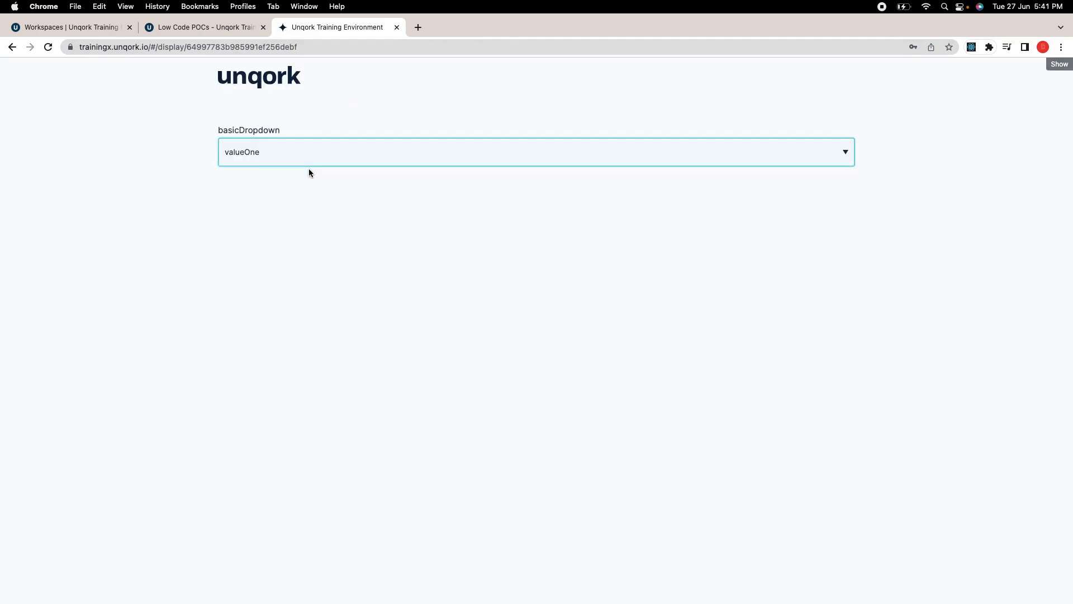
click(309, 169)
click(309, 167)
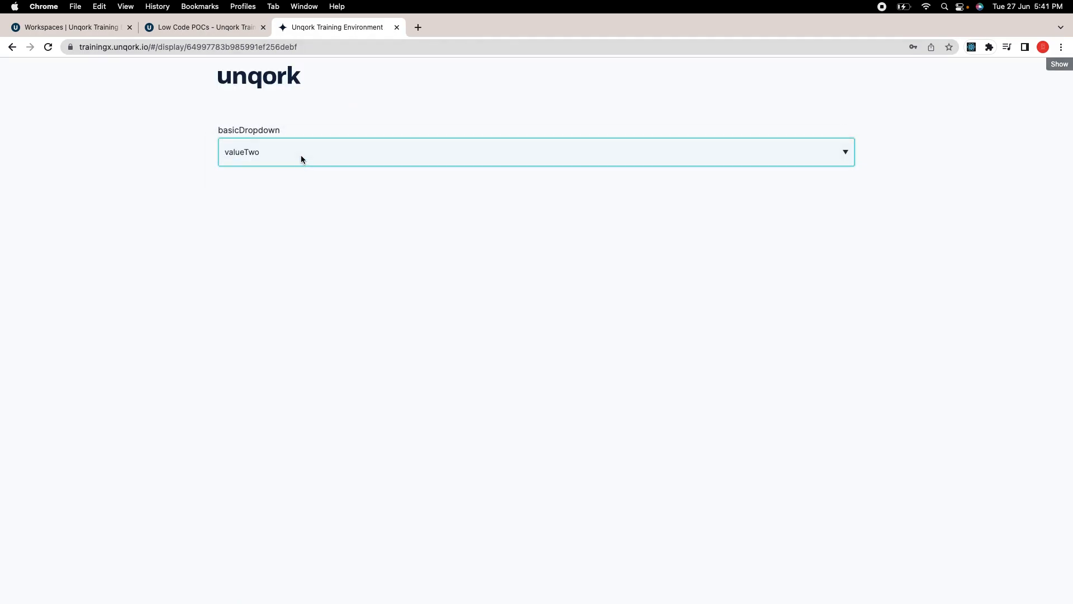
click(267, 150)
click(420, 168)
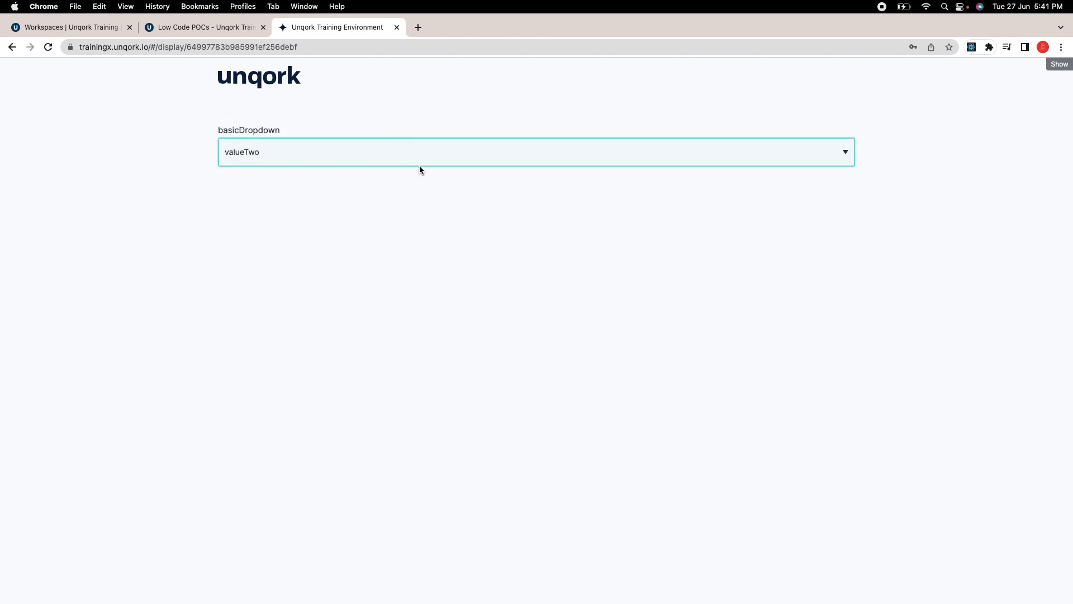
click(233, 28)
click(494, 189)
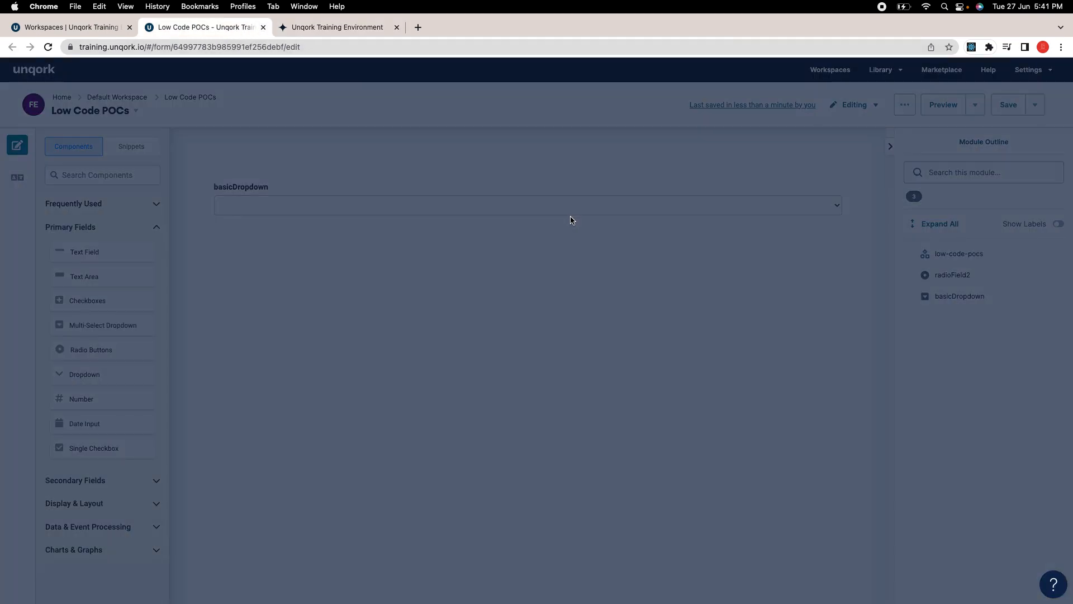
scroll(428, 342, down, 3)
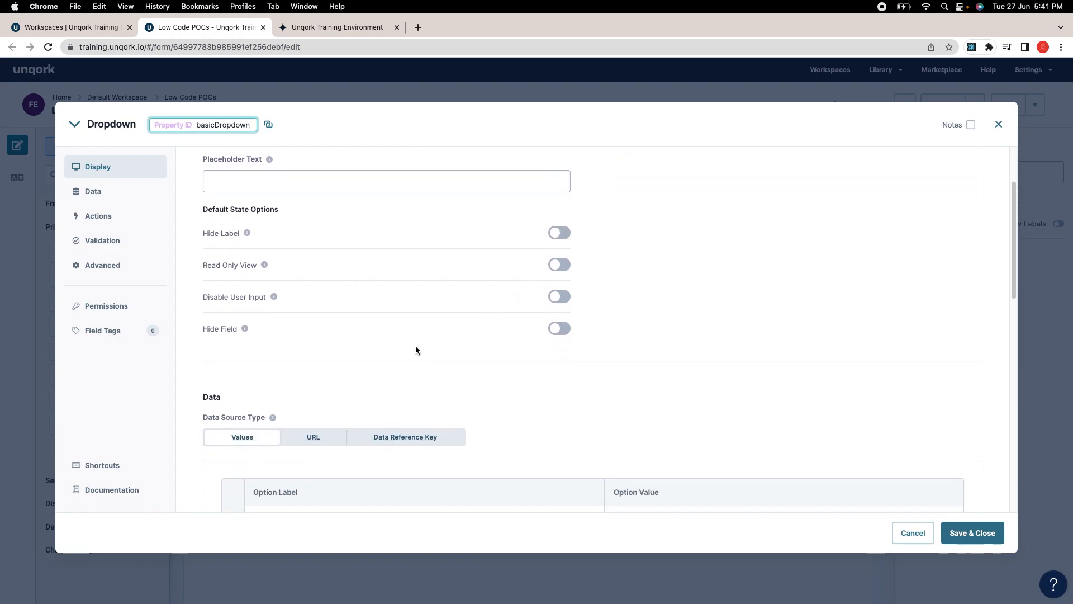
scroll(503, 357, down, 1)
scroll(431, 356, down, 5)
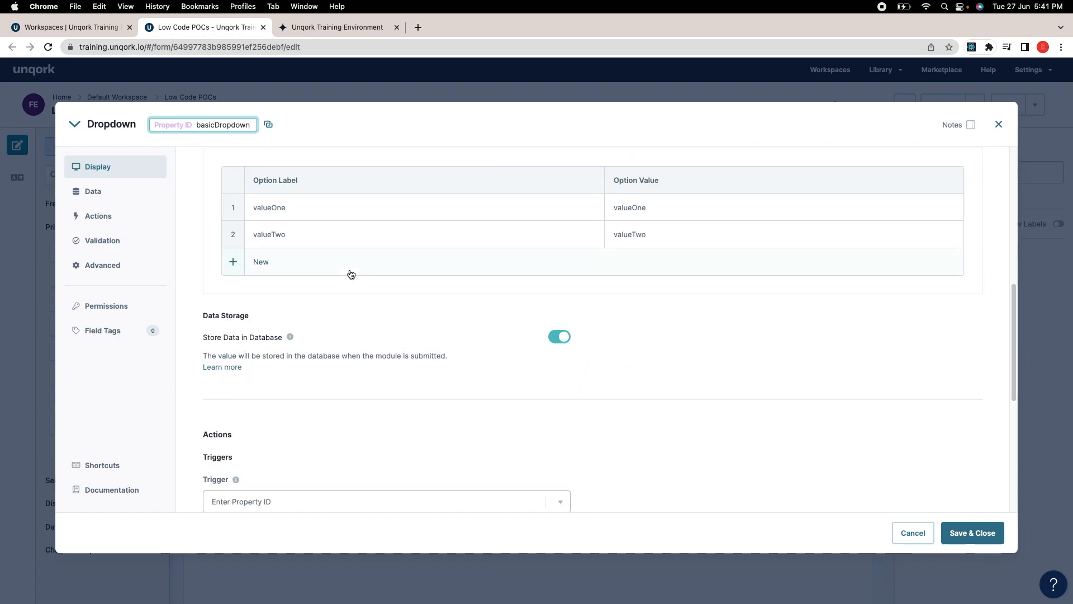
scroll(347, 274, up, 3)
scroll(535, 274, down, 4)
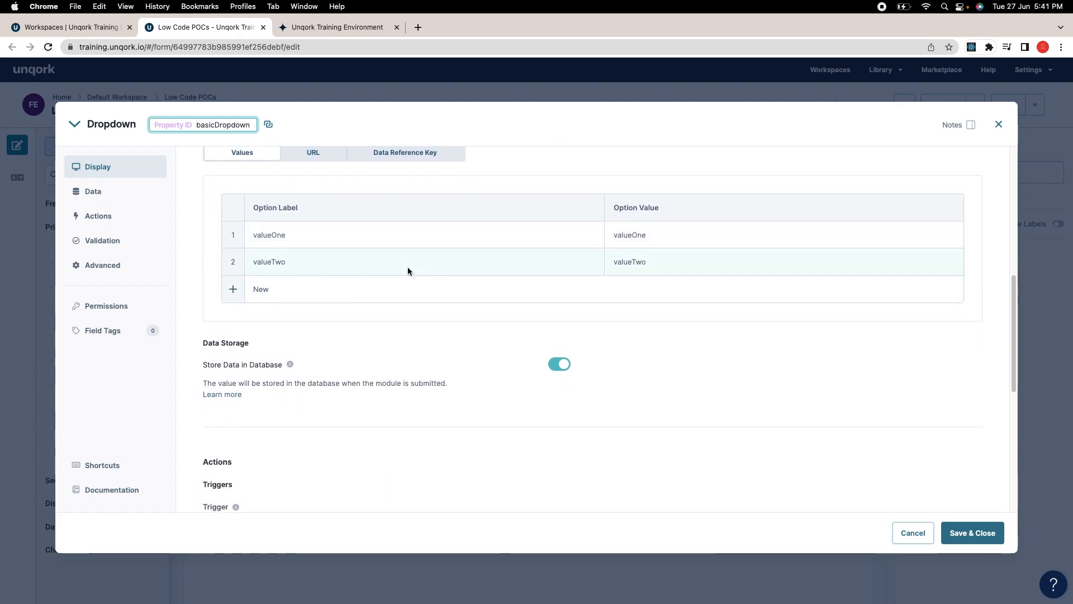
scroll(408, 267, down, 8)
scroll(464, 316, down, 3)
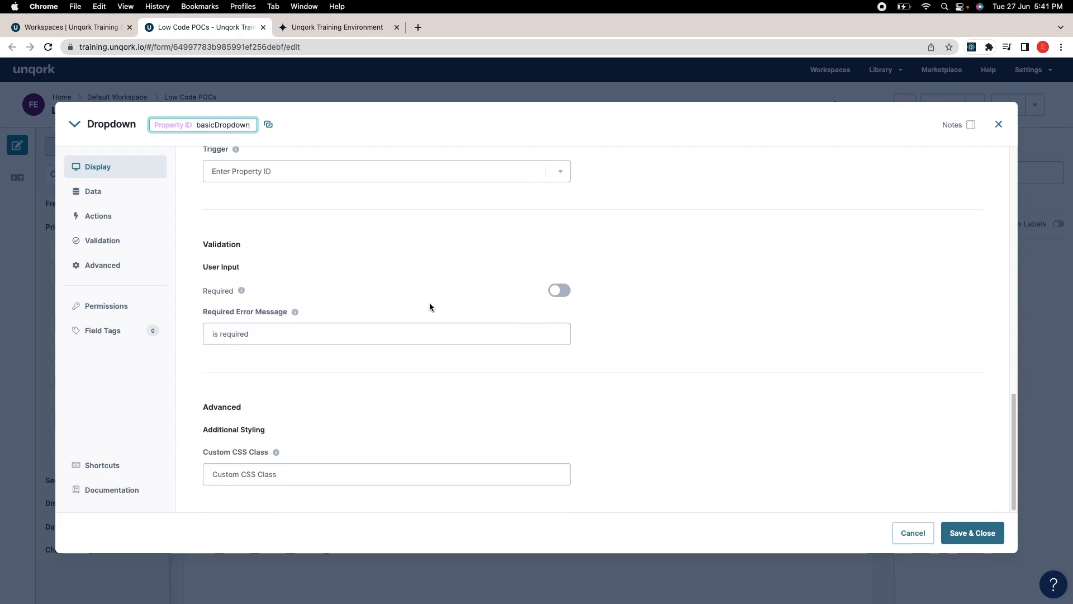
scroll(400, 246, up, 10)
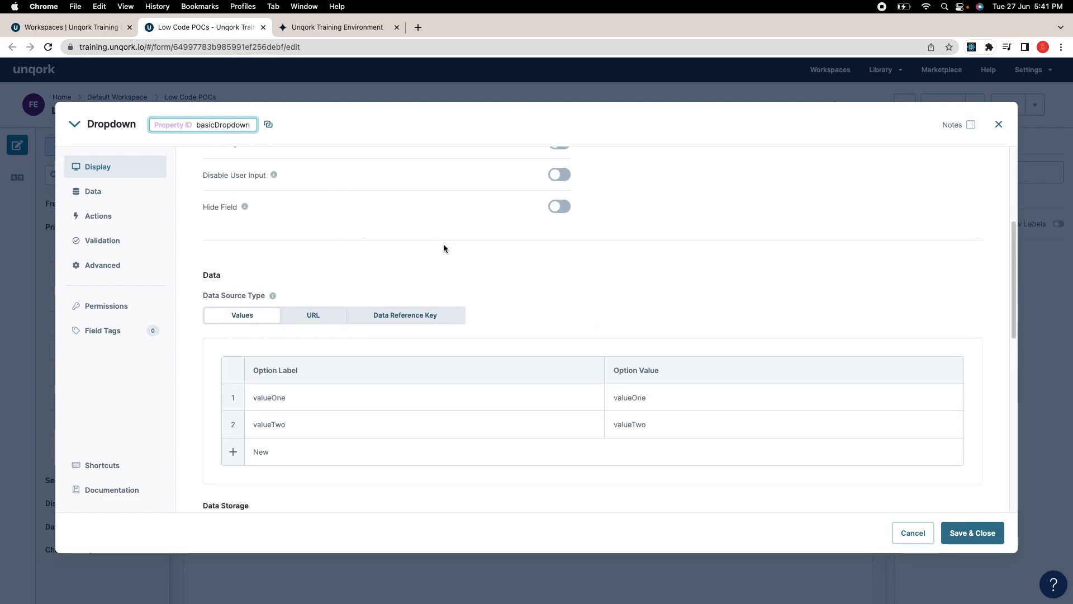
scroll(492, 244, up, 8)
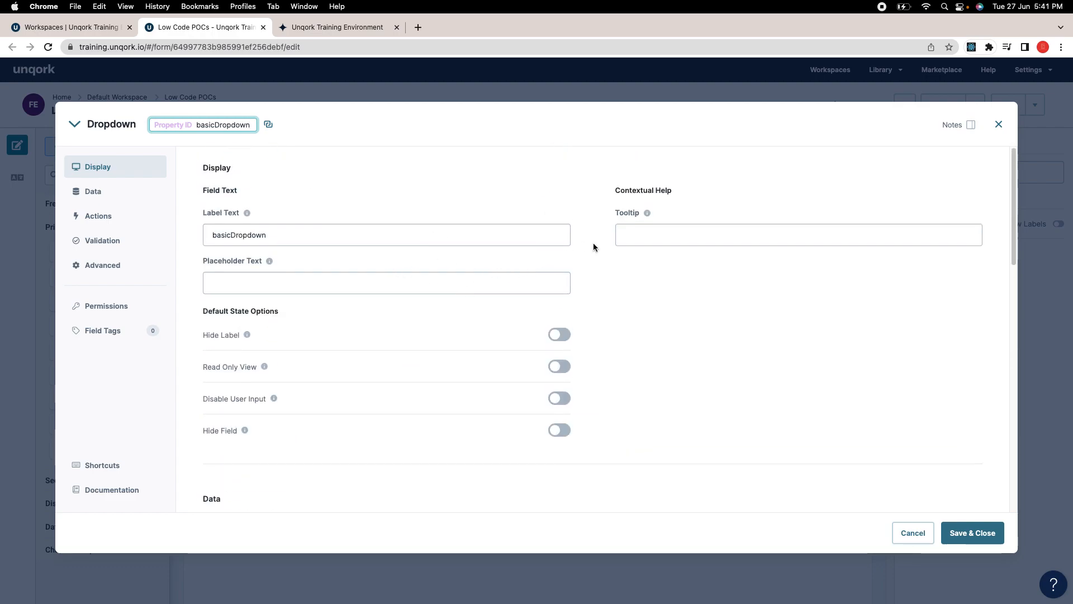
click(998, 124)
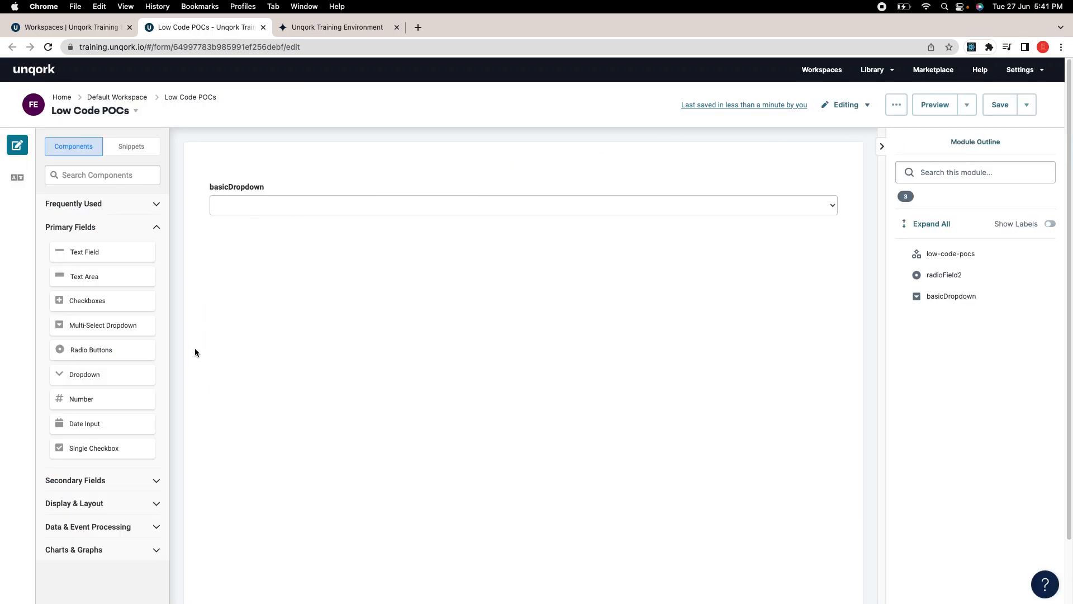
Step: Drop a Number field from Primary Fields onto the canvas below basicDropdown
mouse_move(262, 191)
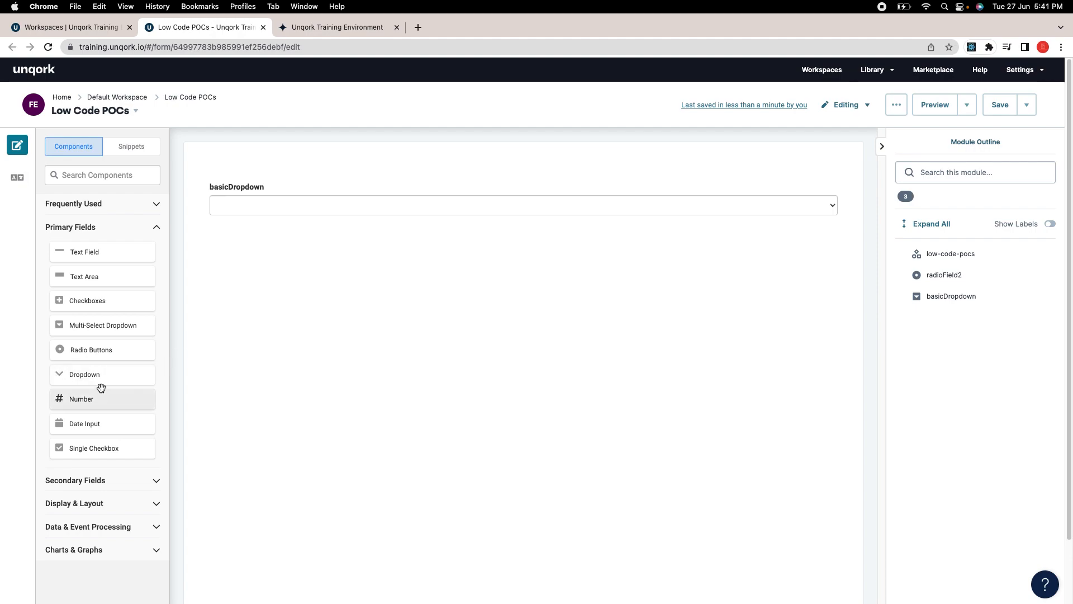
mouse_move(215, 196)
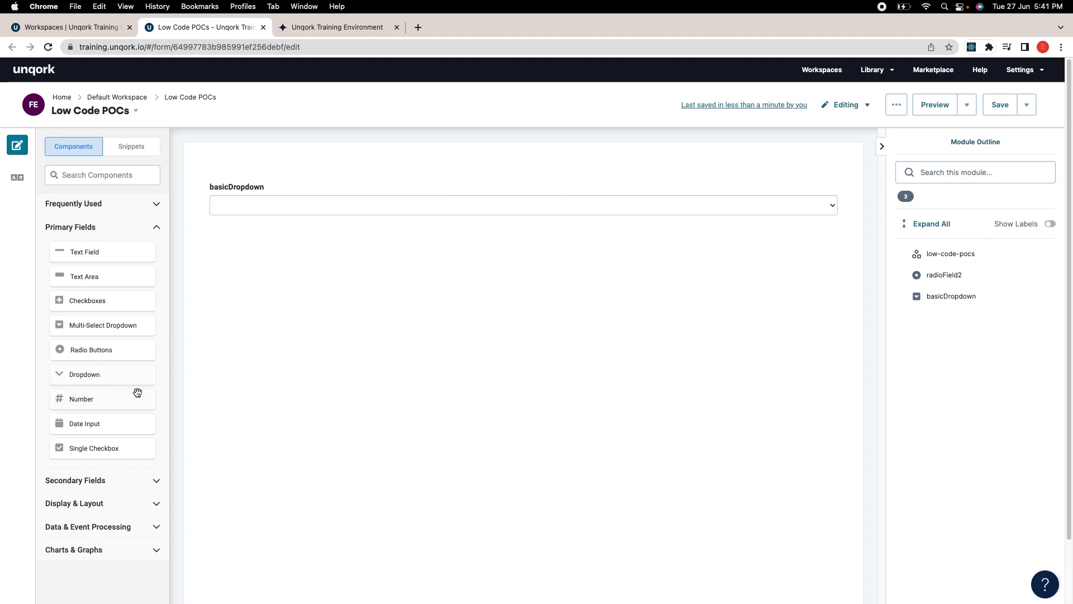
drag(124, 399, 360, 236)
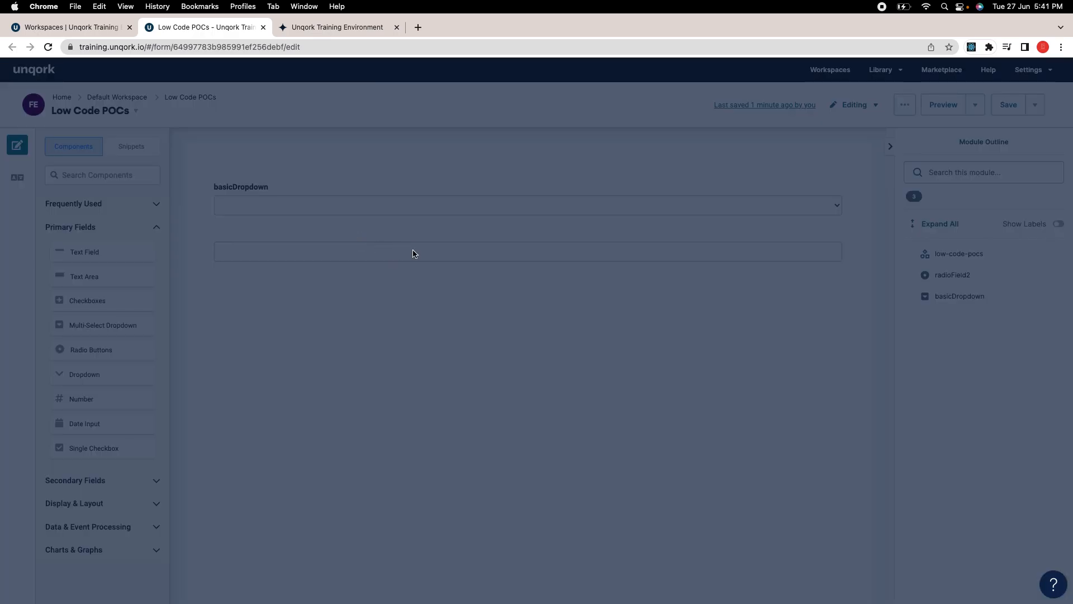
scroll(546, 268, down, 1)
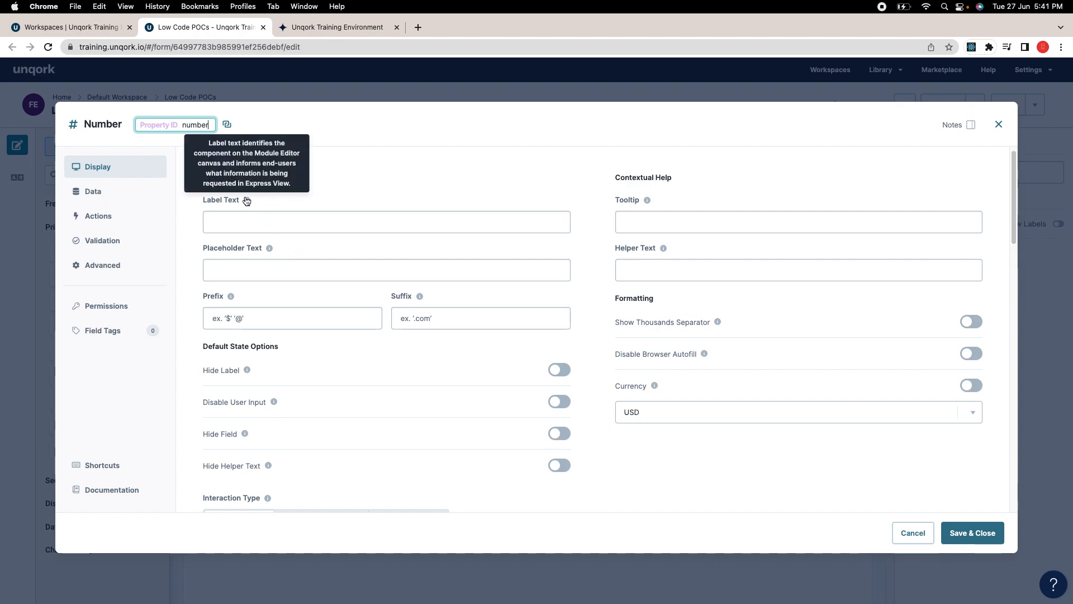
scroll(453, 353, down, 1)
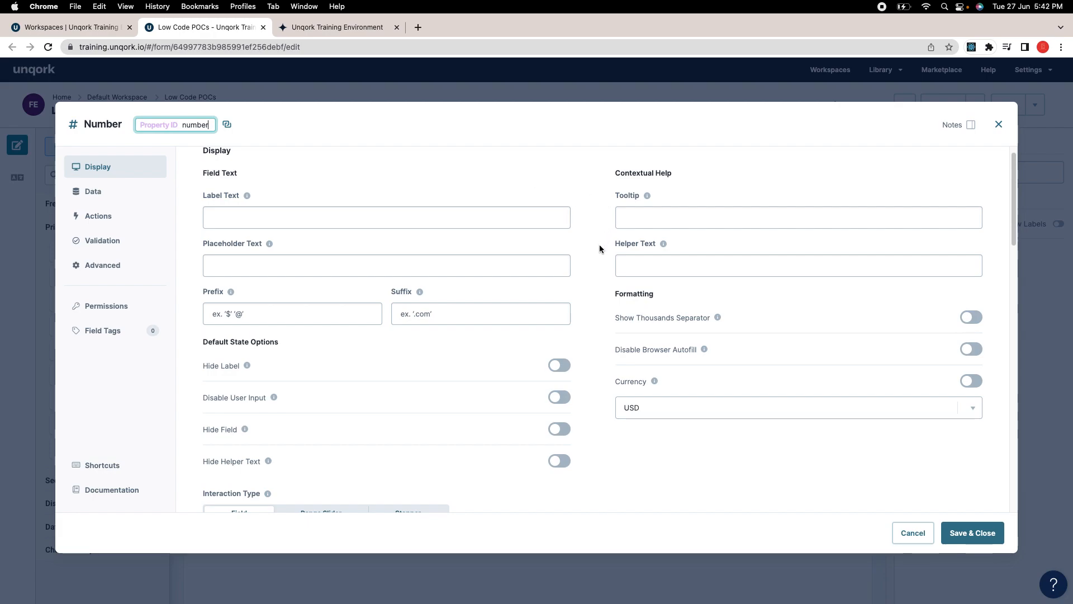
scroll(602, 248, down, 5)
scroll(601, 249, up, 3)
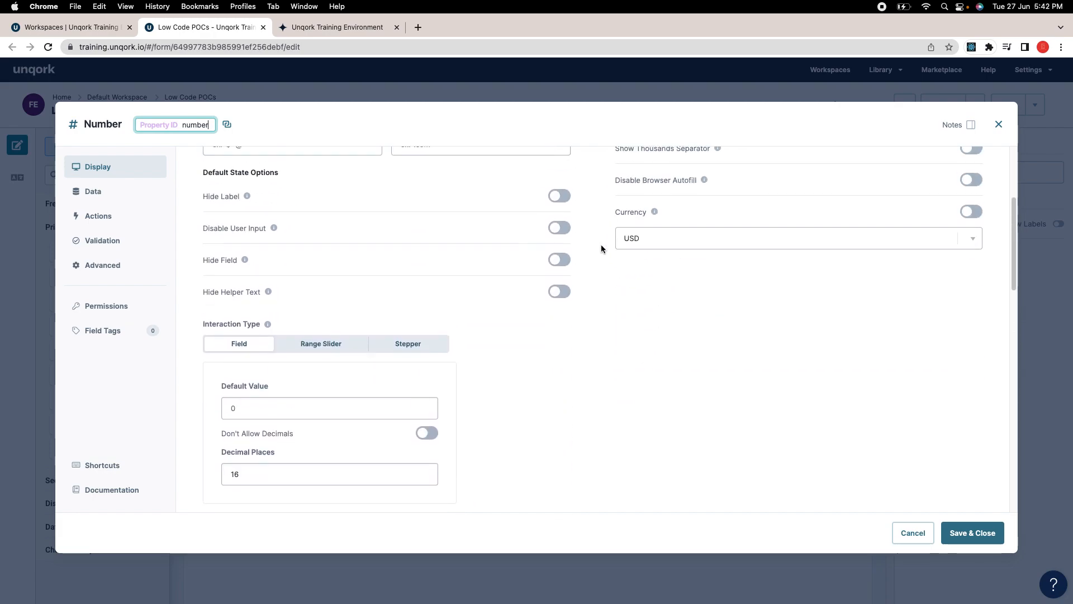
scroll(582, 240, up, 3)
scroll(537, 260, down, 2)
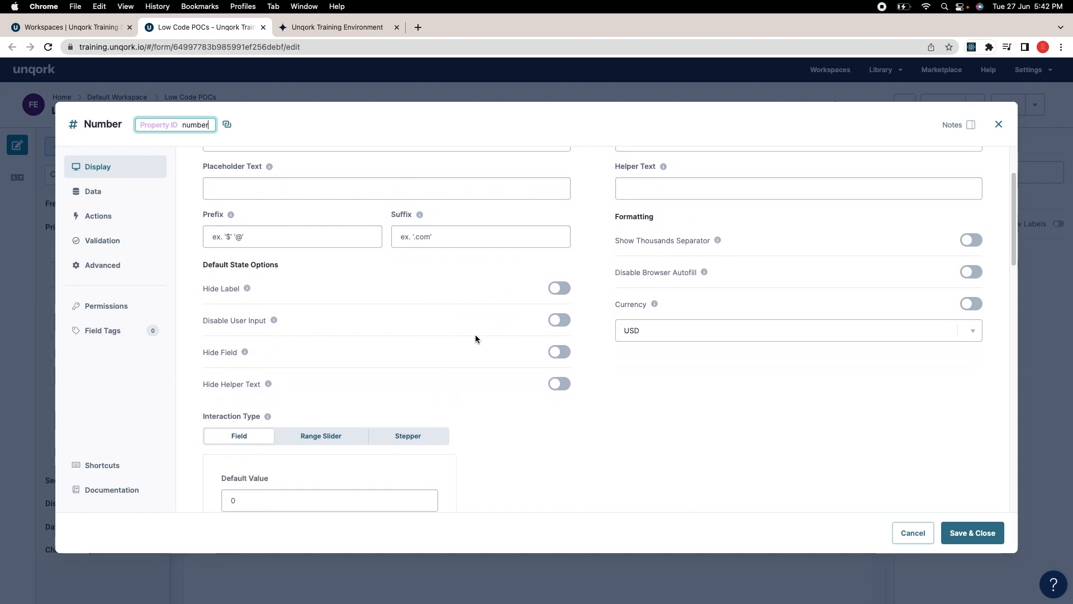
scroll(475, 338, down, 3)
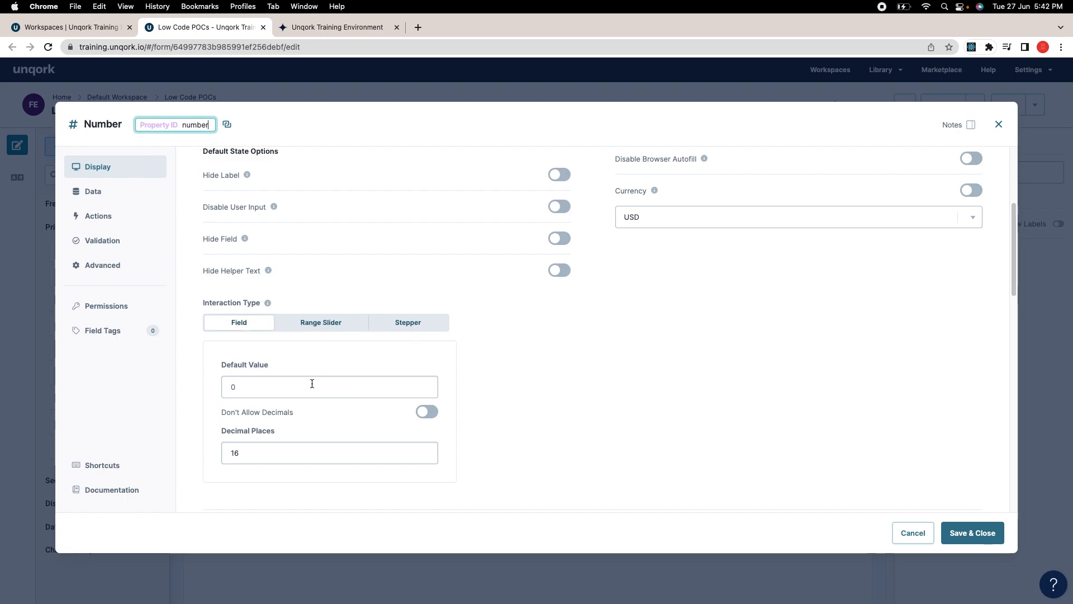
Step: Set the Number field's Label Text to 'number' and save its settings
click(259, 386)
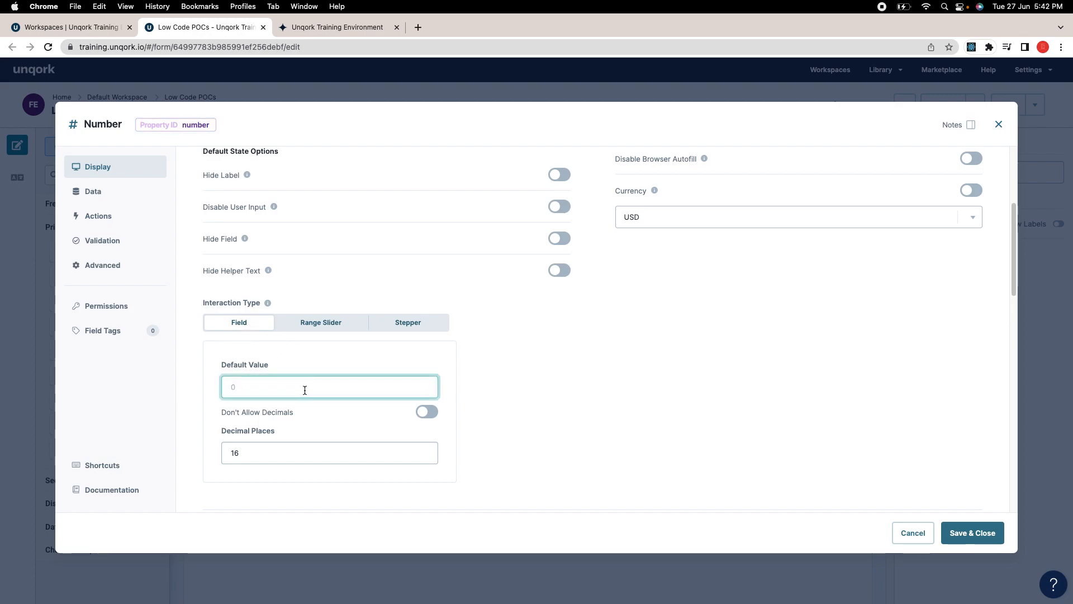
scroll(527, 371, down, 1)
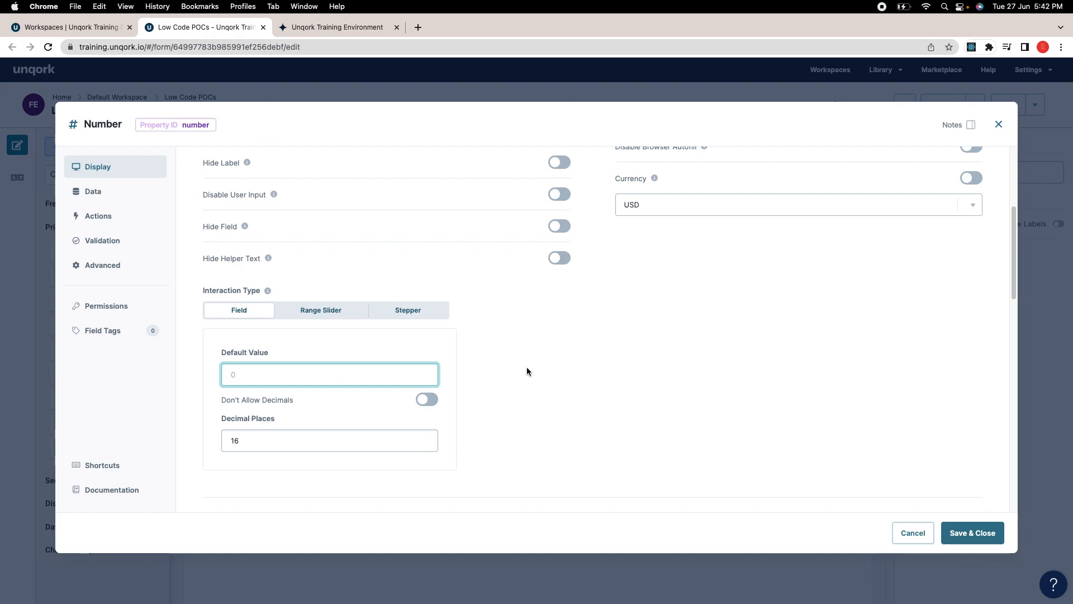
scroll(492, 376, up, 5)
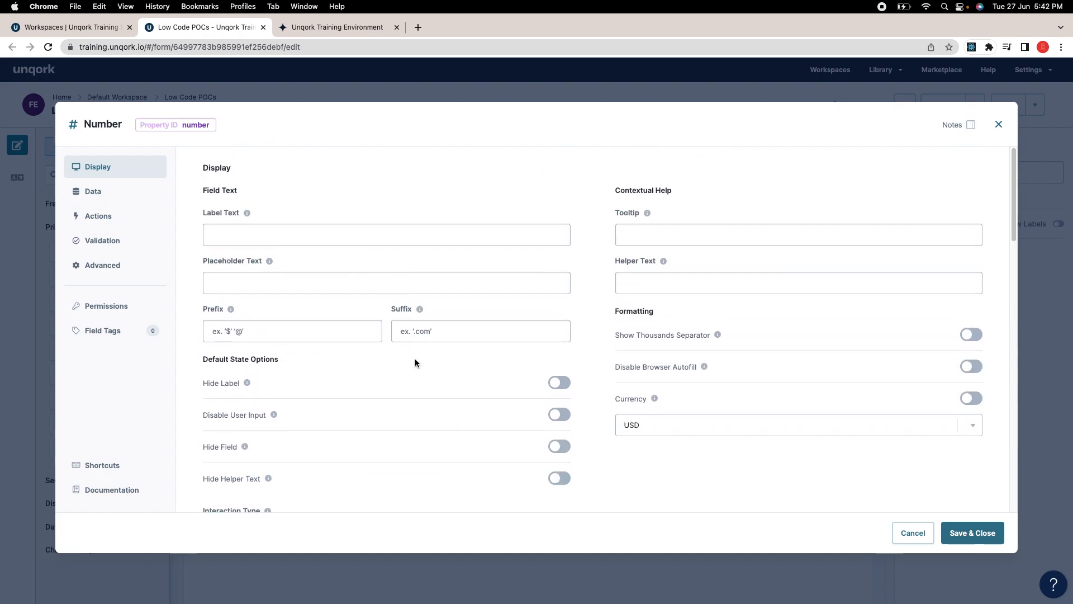
double_click(202, 126)
key(ctrl+c)
click(242, 234)
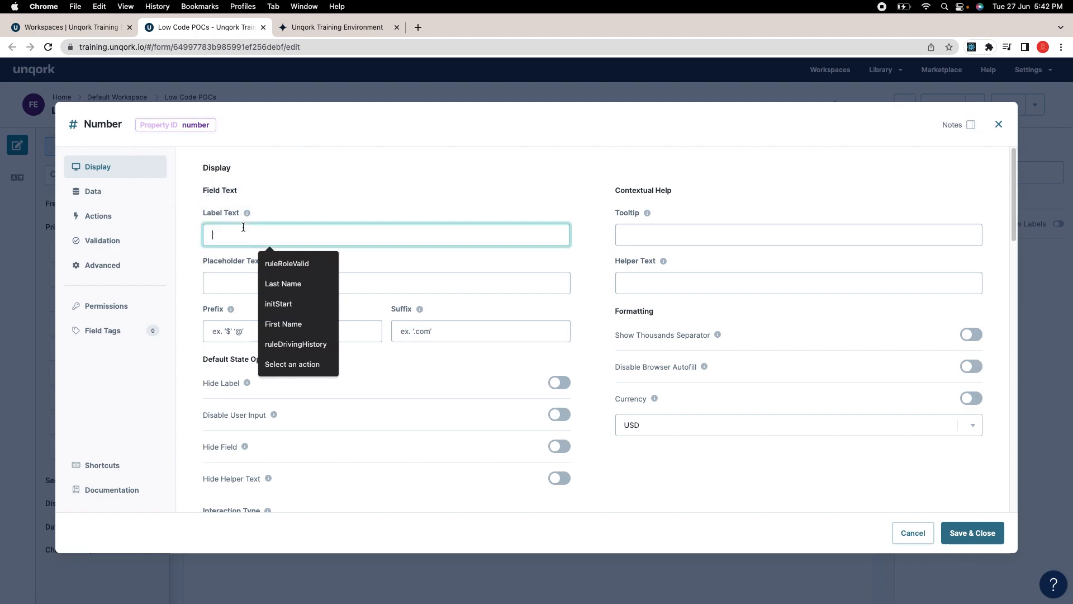
key(ctrl+v)
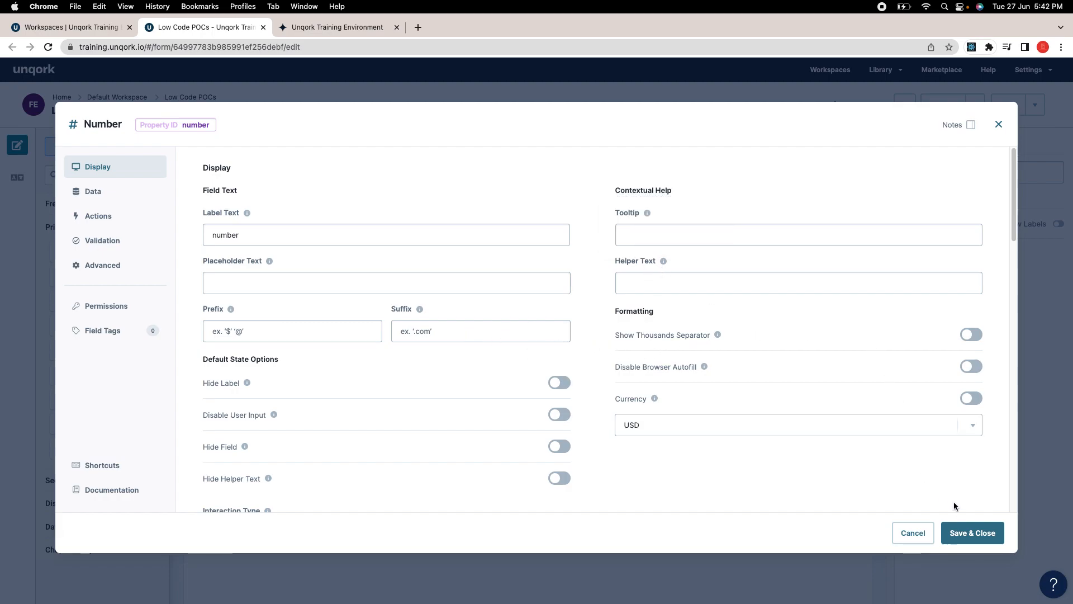
click(971, 532)
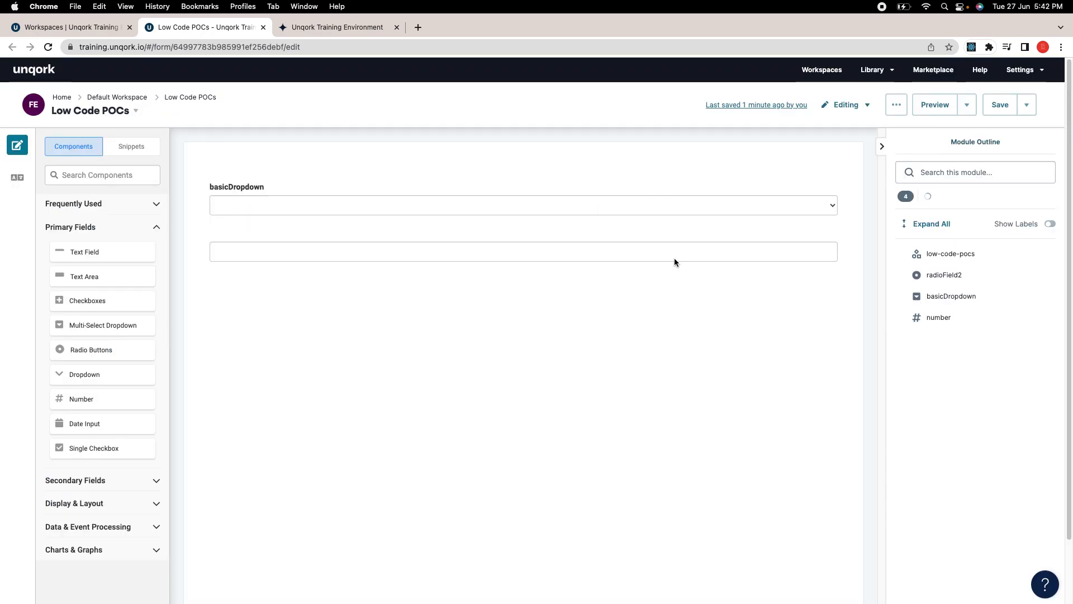
Step: Save the module, reload the preview and enter 45454545 in the number field
click(998, 106)
click(357, 27)
click(48, 47)
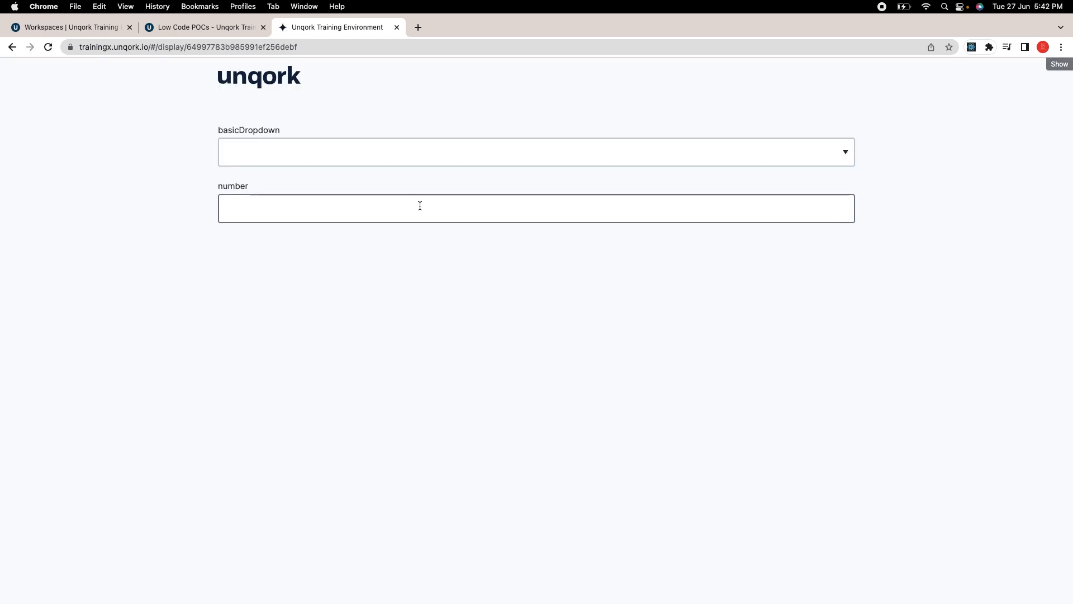
click(383, 214)
text(45454545)
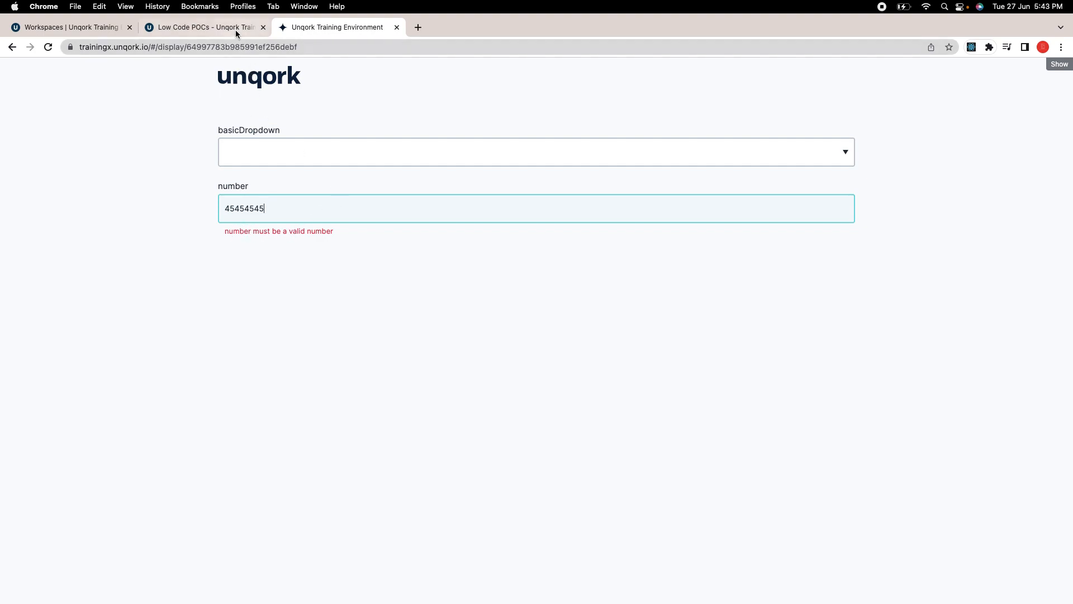
click(215, 26)
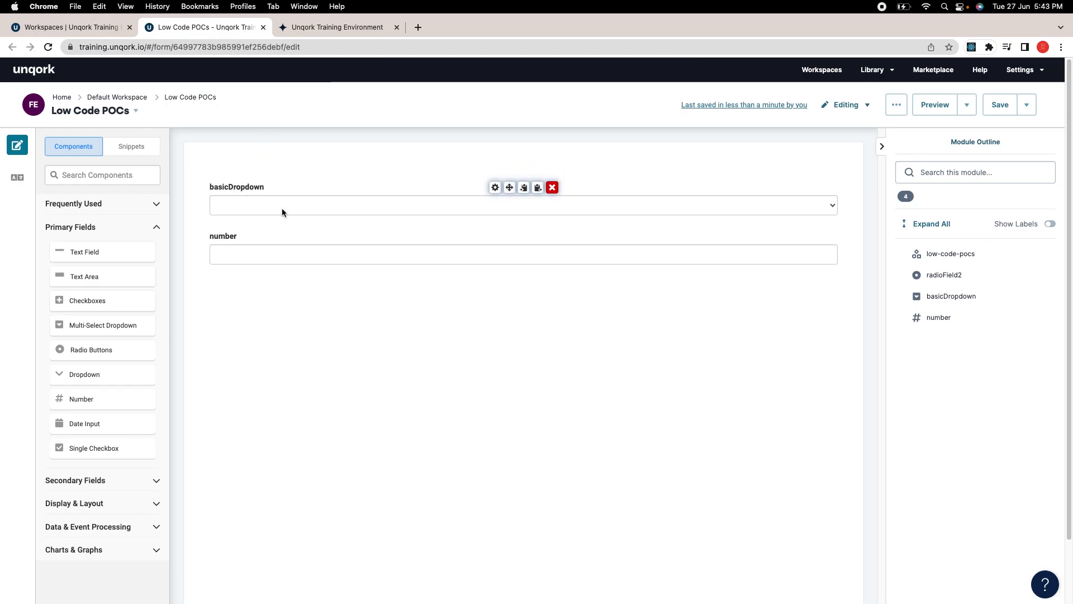
Step: Give the number field a Default Value of 13
click(496, 237)
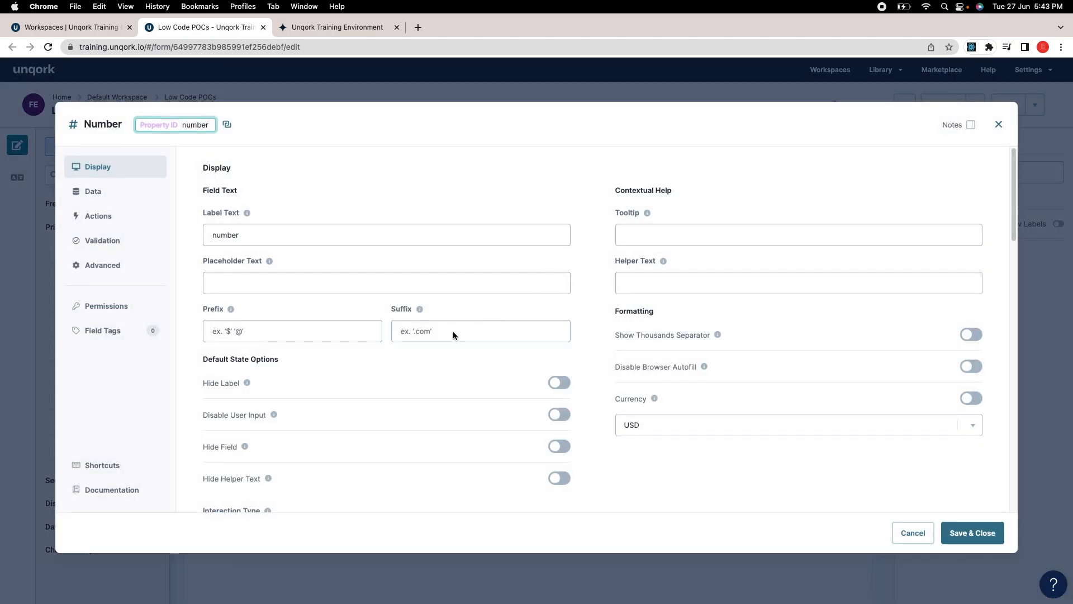
scroll(435, 332, down, 5)
click(359, 349)
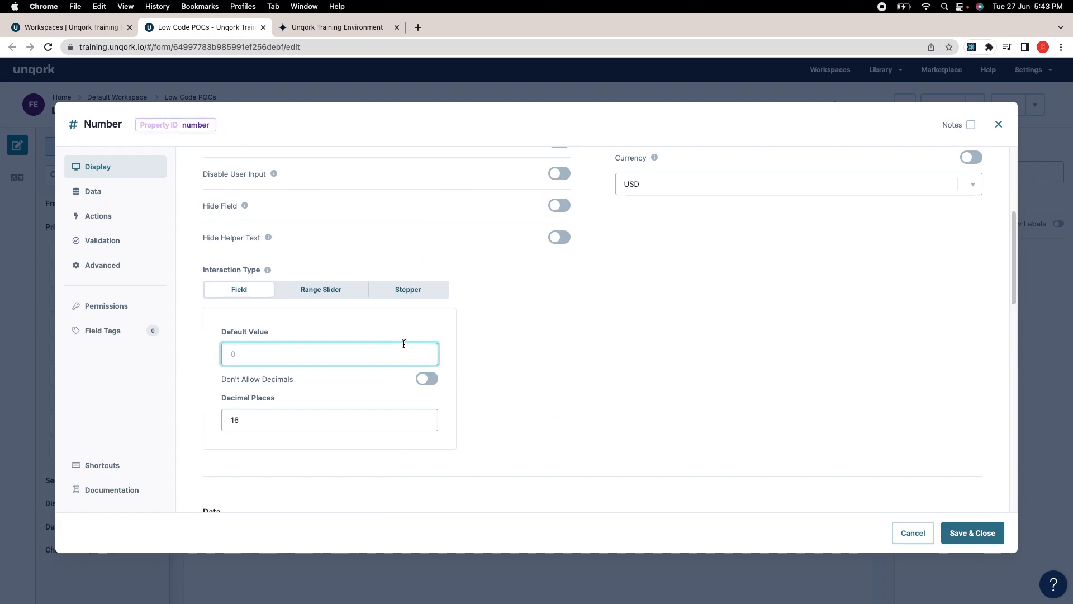
text(13)
click(770, 402)
Step: Keep decimals allowed with 16 decimal places and save the number field settings
scroll(501, 404, down, 1)
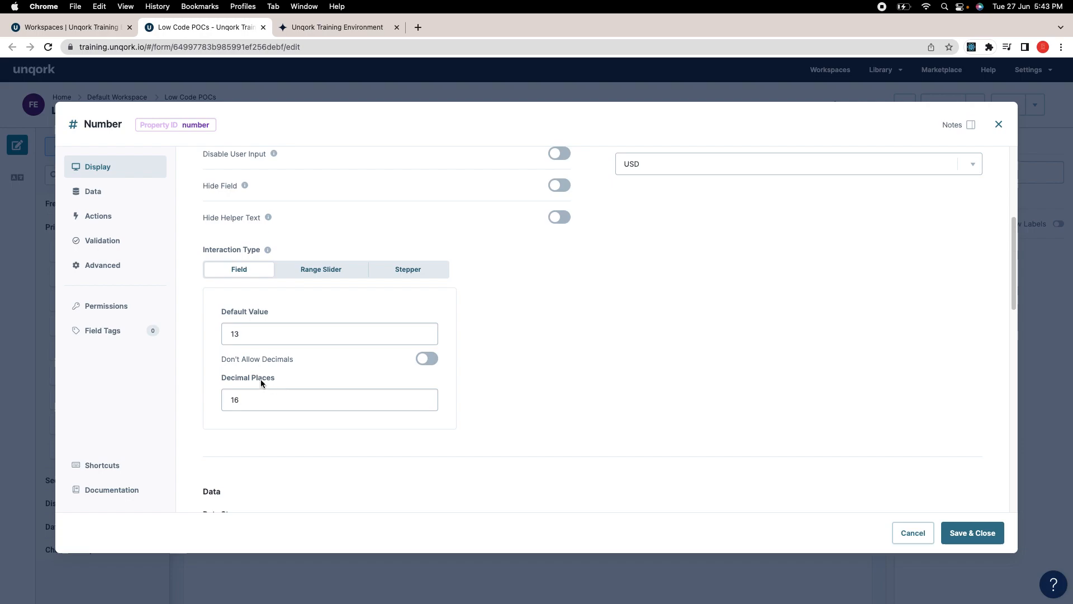
click(427, 360)
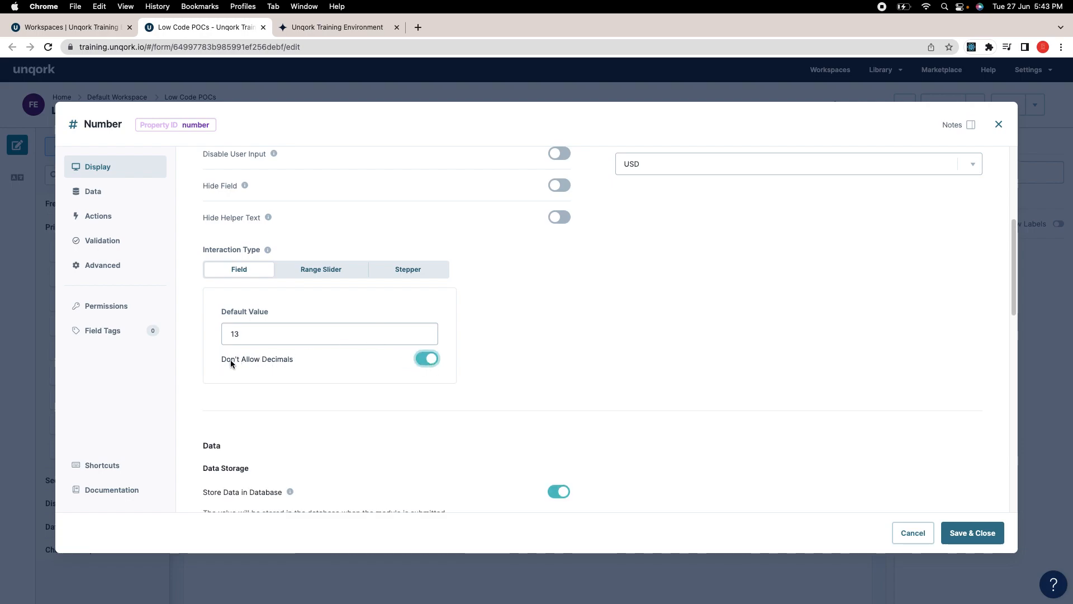
drag(223, 359, 318, 362)
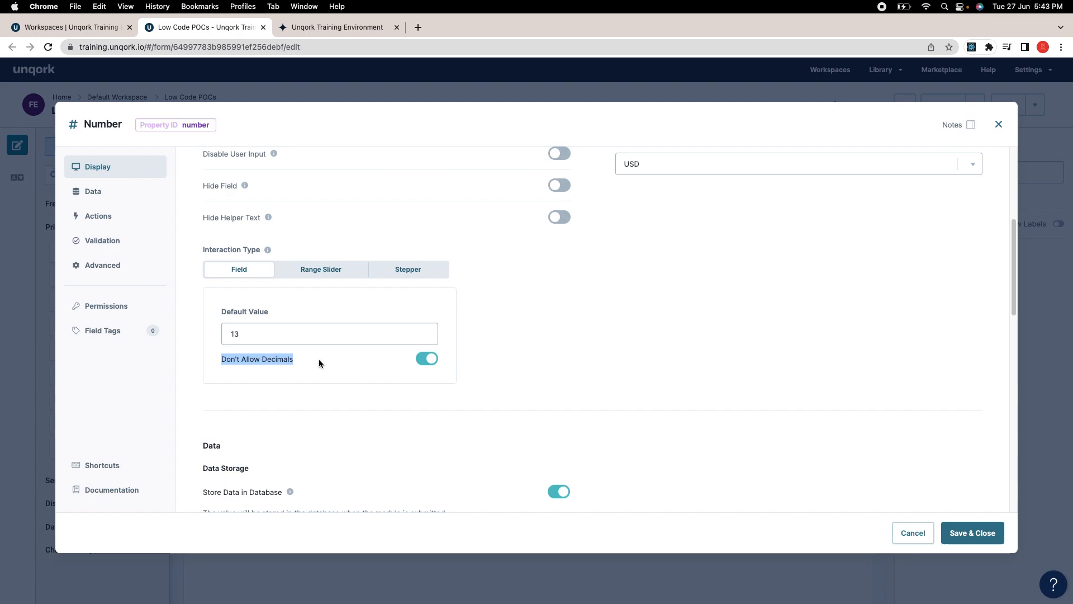
click(430, 360)
scroll(484, 387, down, 1)
click(285, 375)
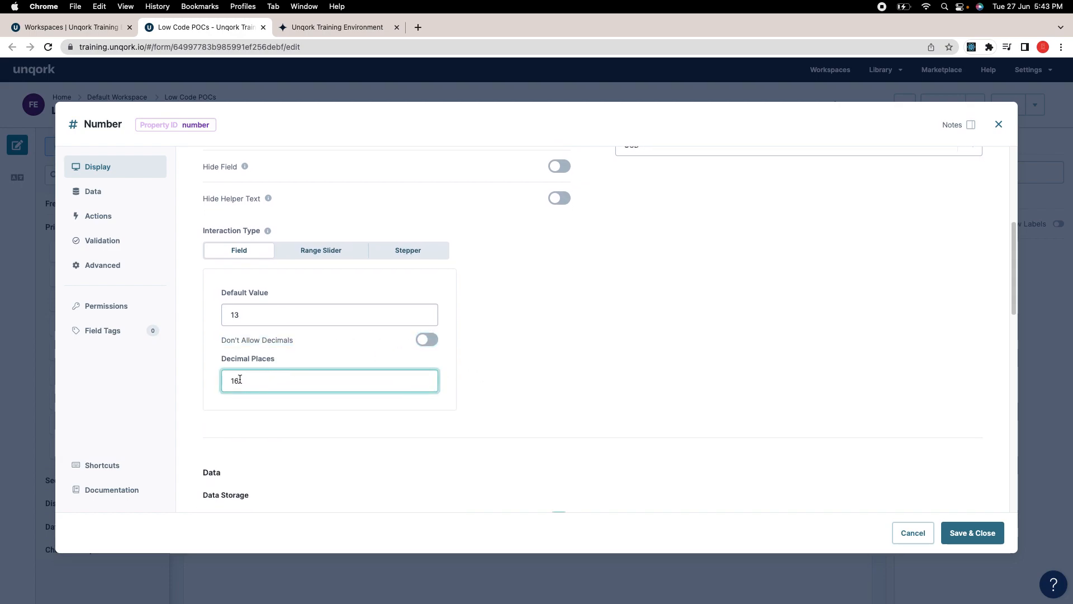
scroll(492, 363, down, 1)
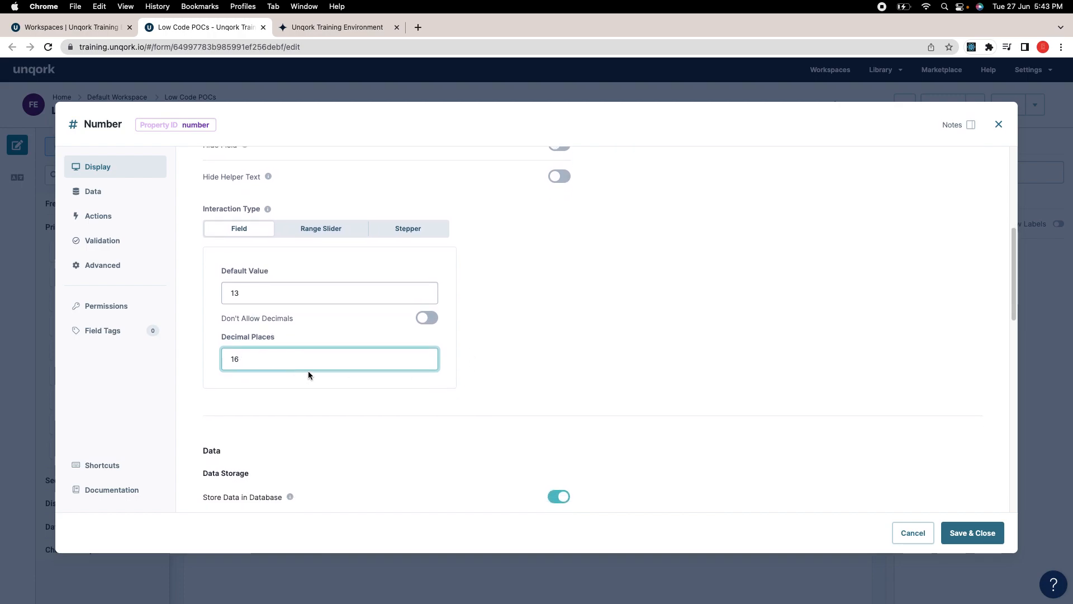
scroll(599, 383, down, 4)
scroll(598, 384, up, 10)
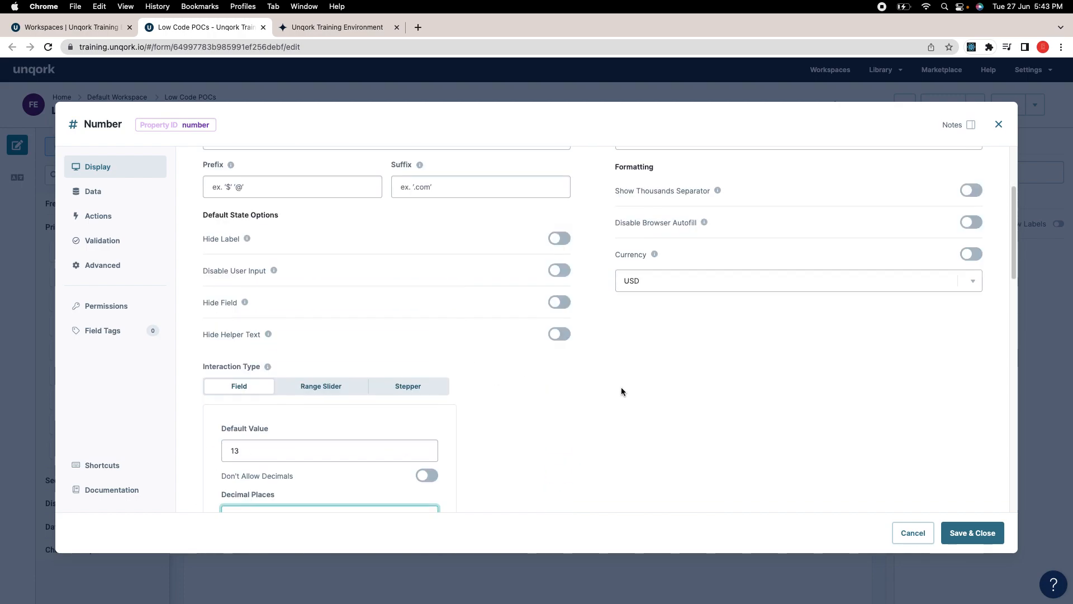
click(973, 533)
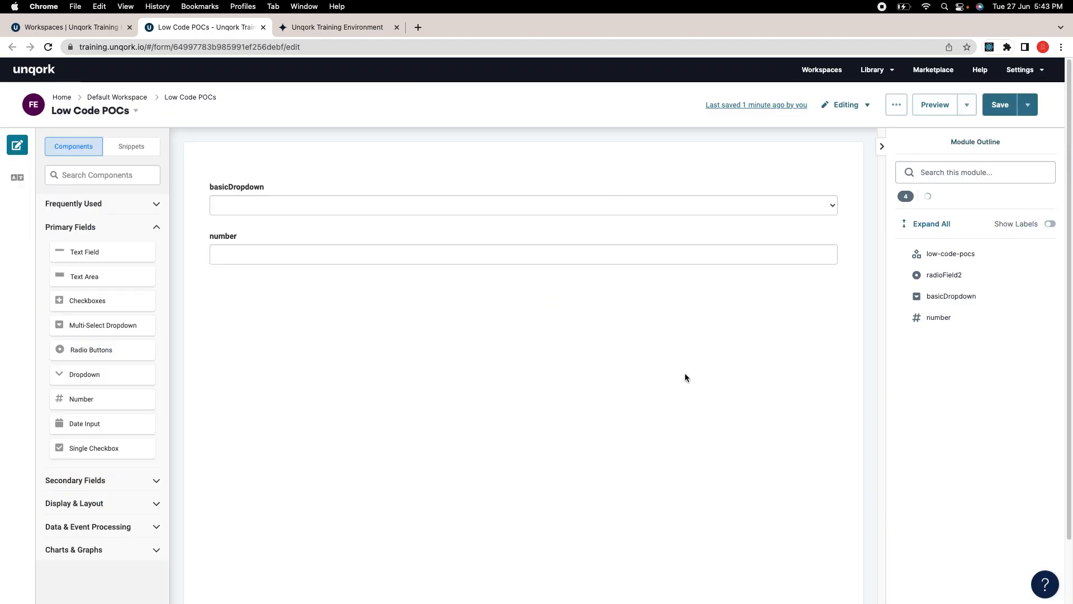
Step: Save the module, reload the preview and confirm the number field shows 13
click(994, 112)
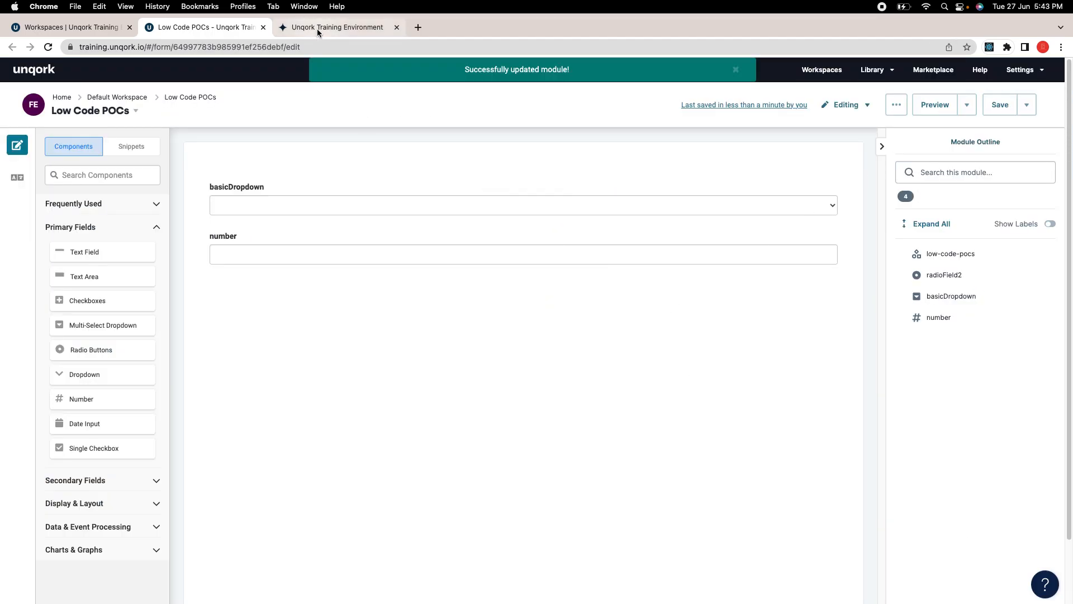
click(317, 27)
click(49, 47)
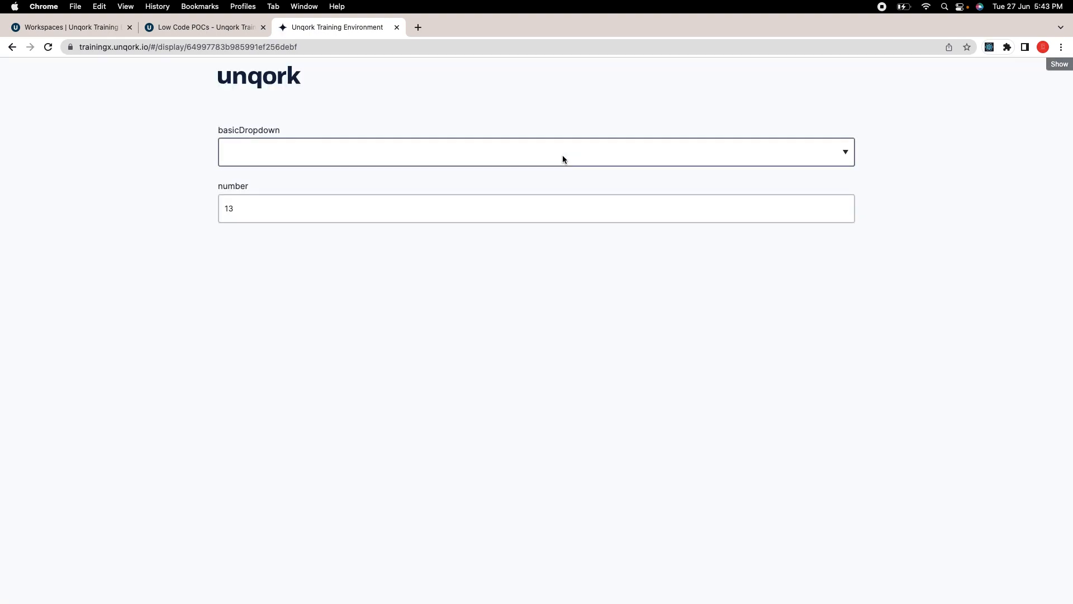
click(440, 211)
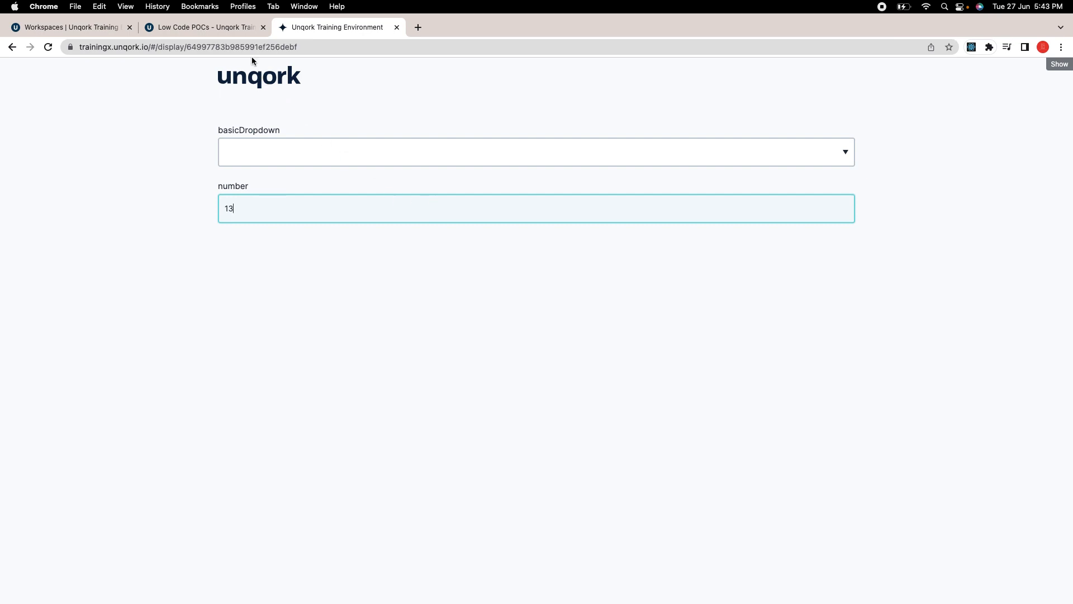
click(242, 33)
Step: Set the number field's Interaction Type to Range Slider, then save the settings and module
mouse_move(518, 253)
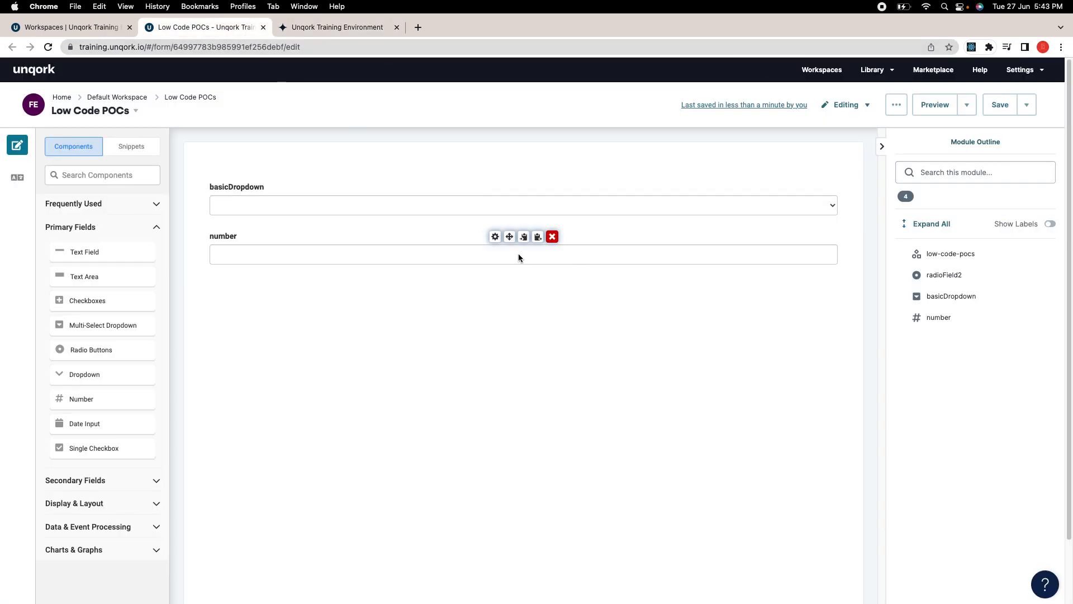
click(495, 237)
scroll(559, 291, down, 1)
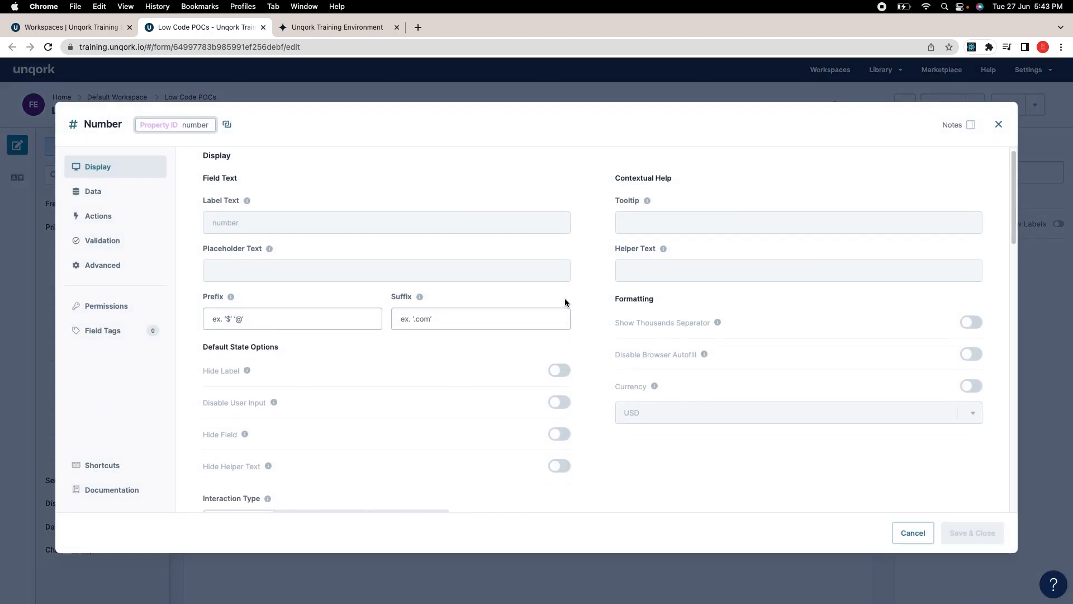
scroll(389, 360, down, 5)
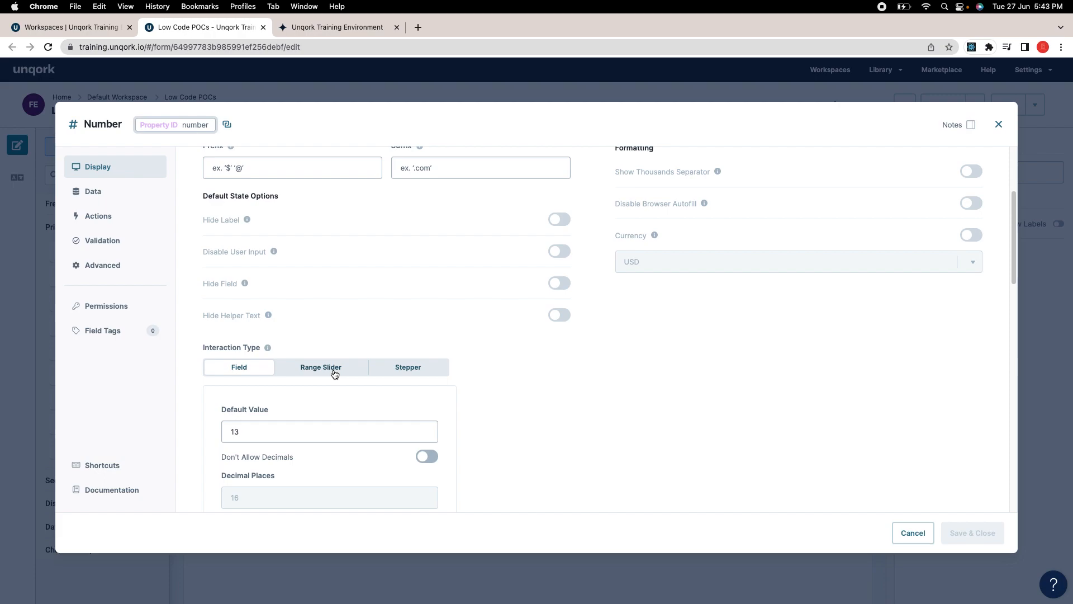
click(335, 371)
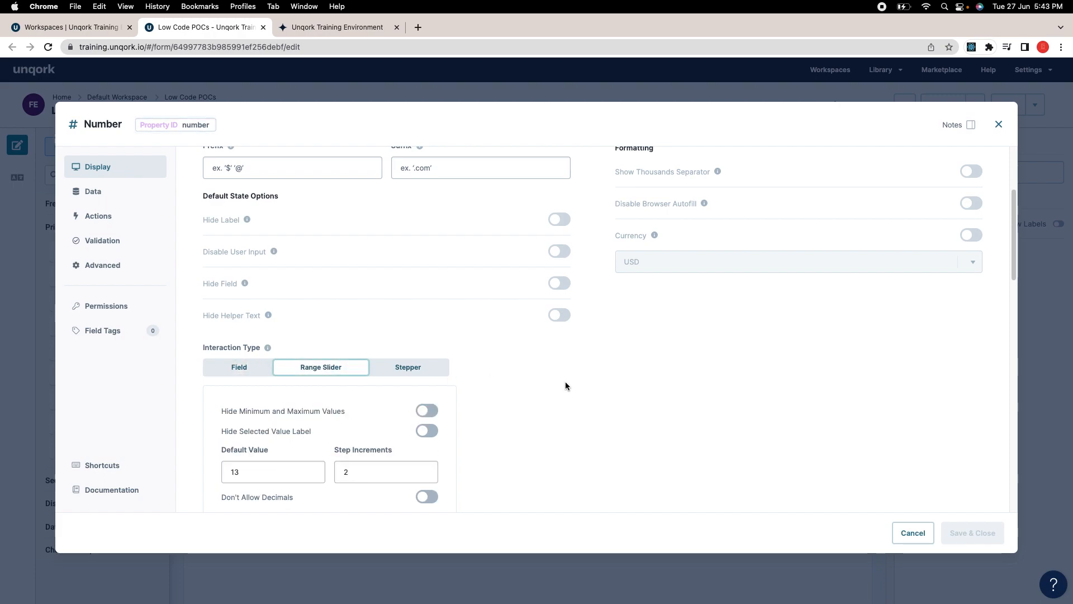
scroll(561, 378, down, 3)
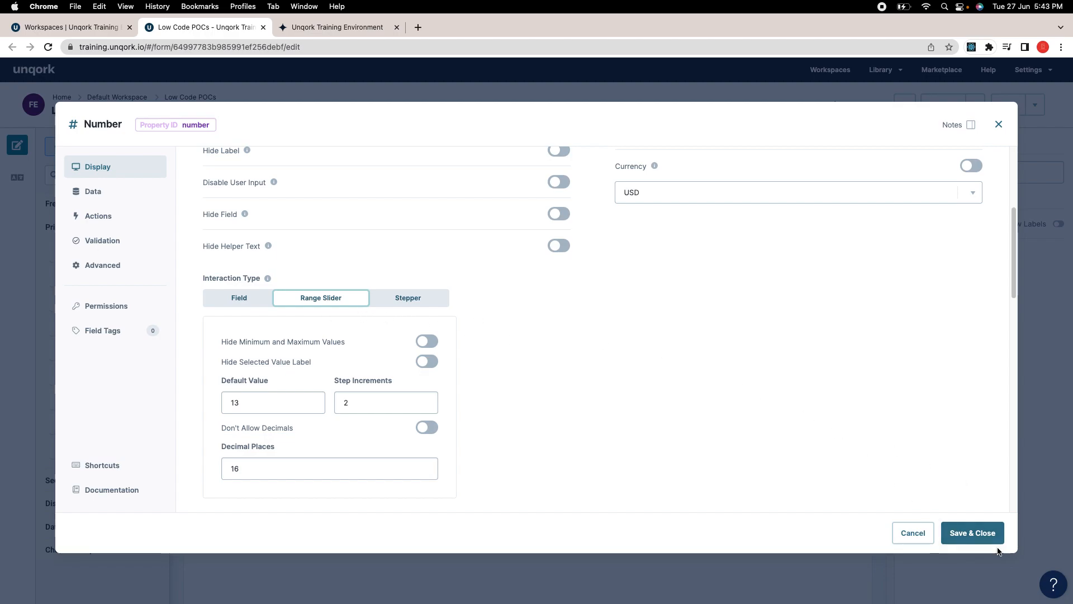
click(972, 533)
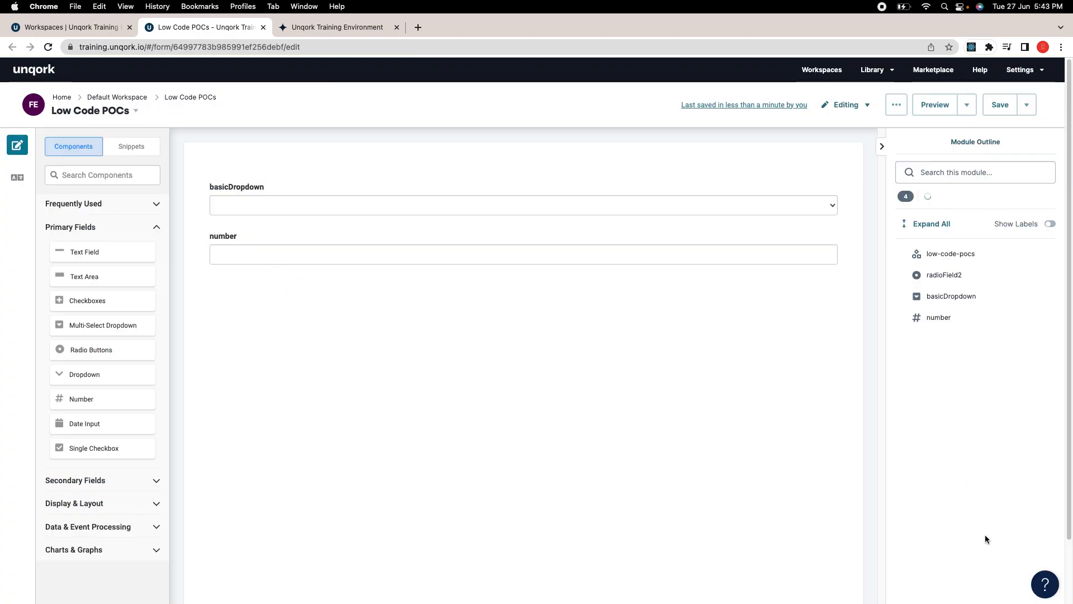
click(998, 112)
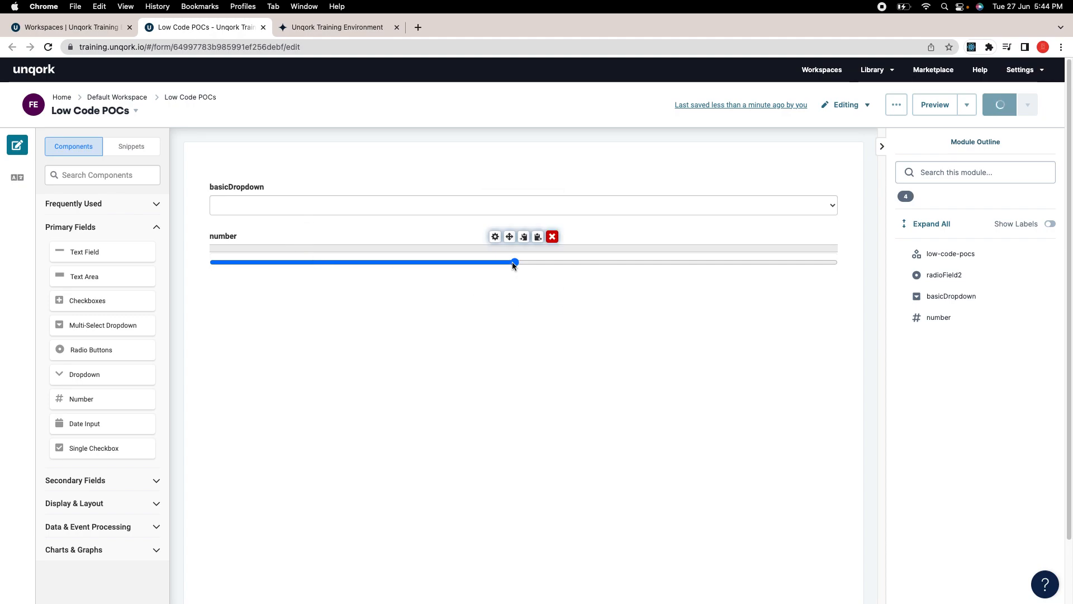
Step: Reload the preview and drag the number slider from 13 up to 631
click(345, 29)
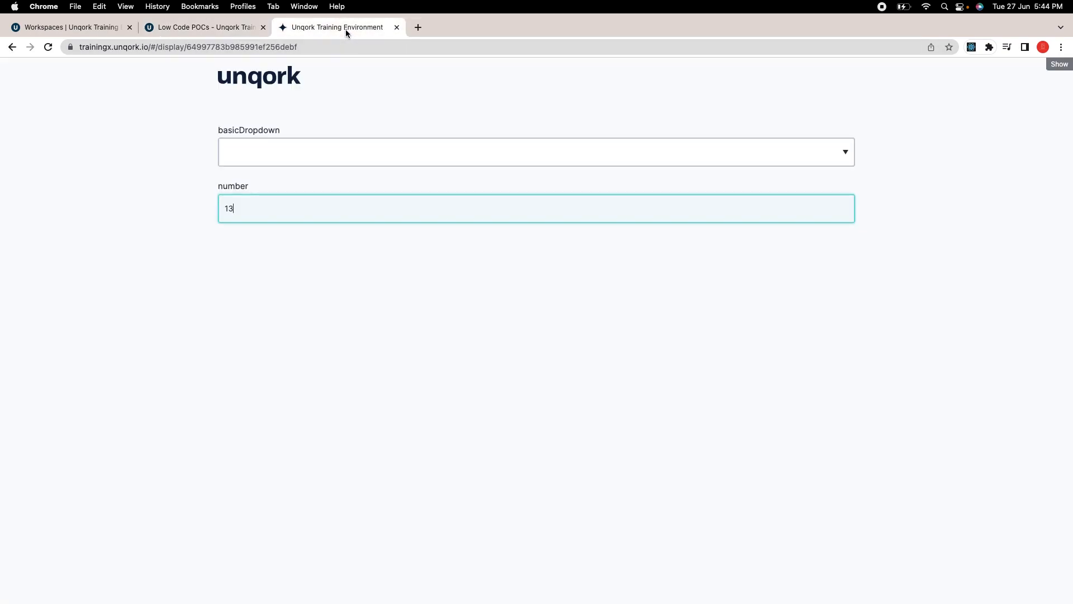
click(49, 47)
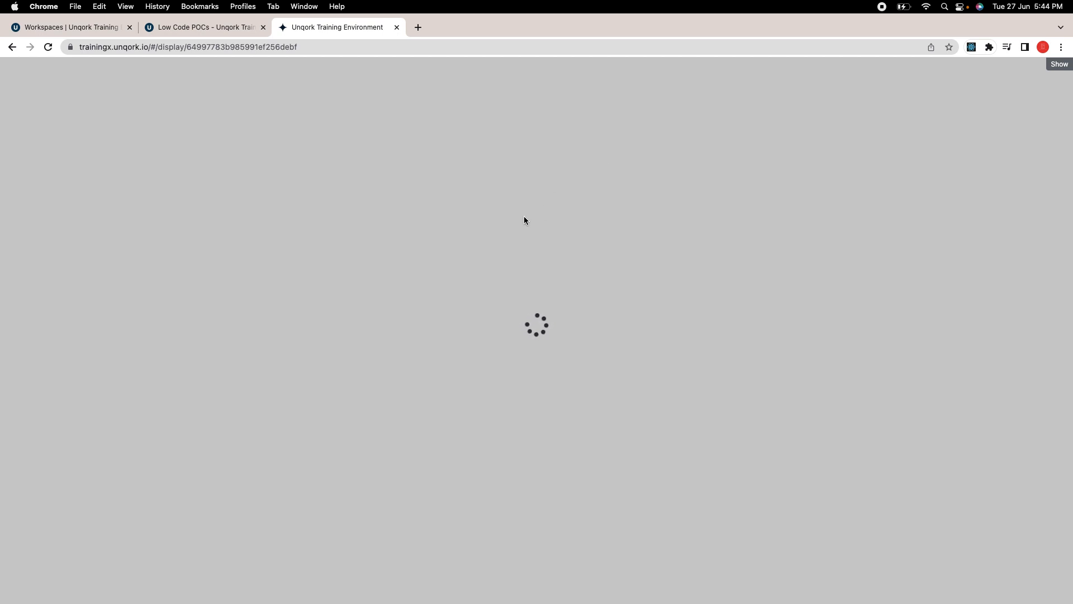
click(209, 27)
click(313, 25)
click(250, 30)
click(357, 28)
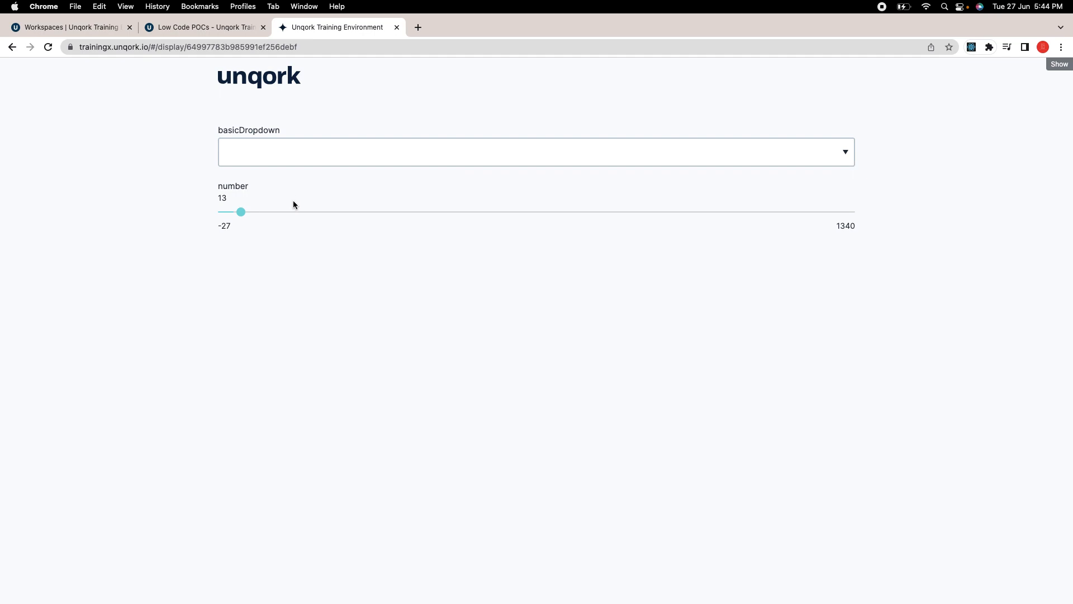
click(239, 213)
drag(276, 216, 525, 219)
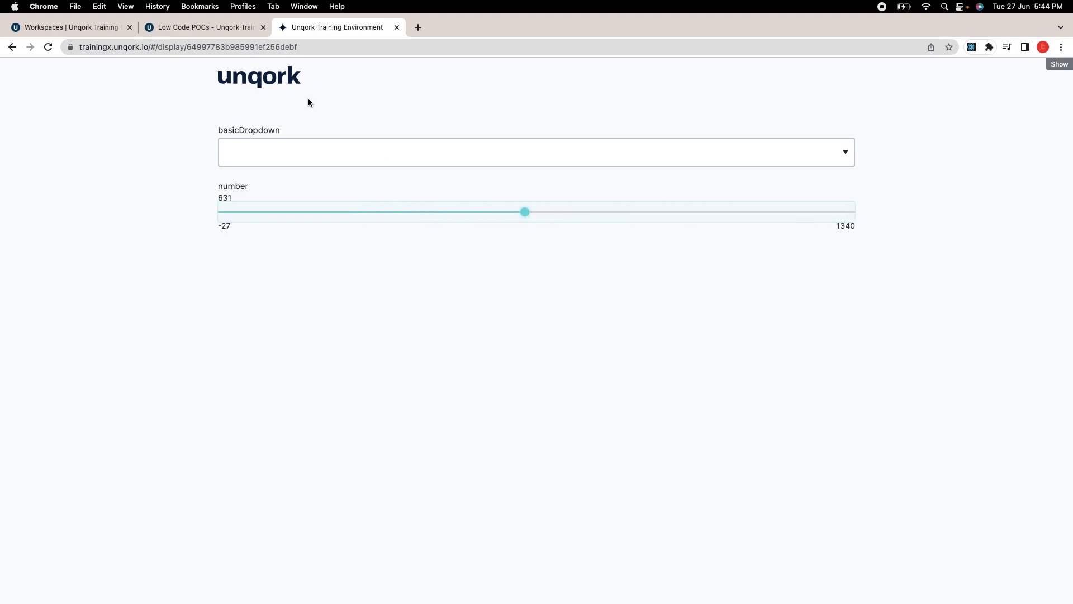
click(214, 32)
Step: Change the number field's Interaction Type to Stepper
click(494, 237)
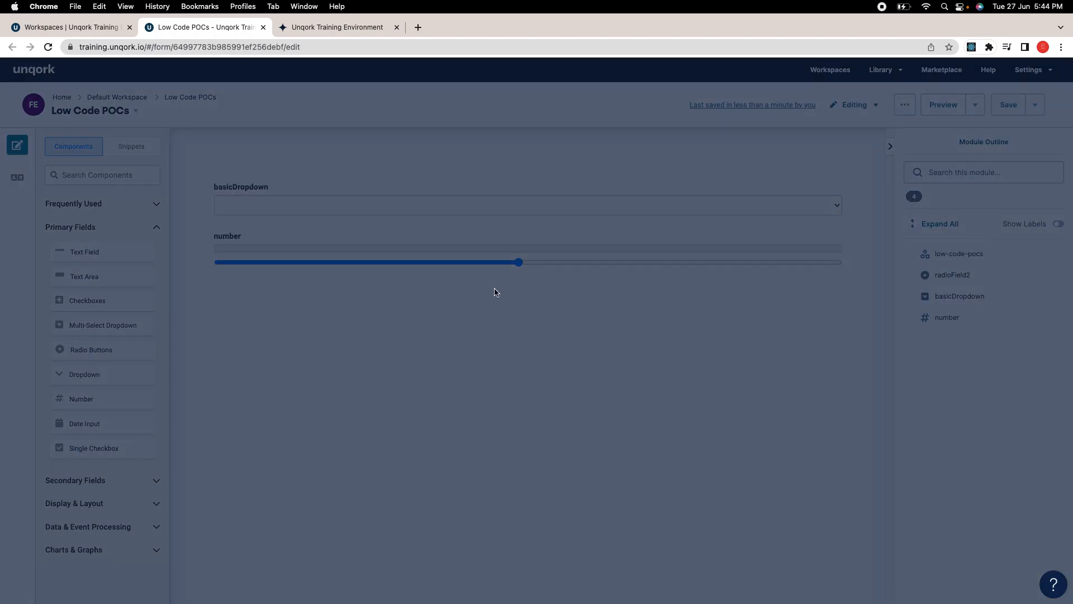
scroll(476, 300, down, 5)
click(413, 221)
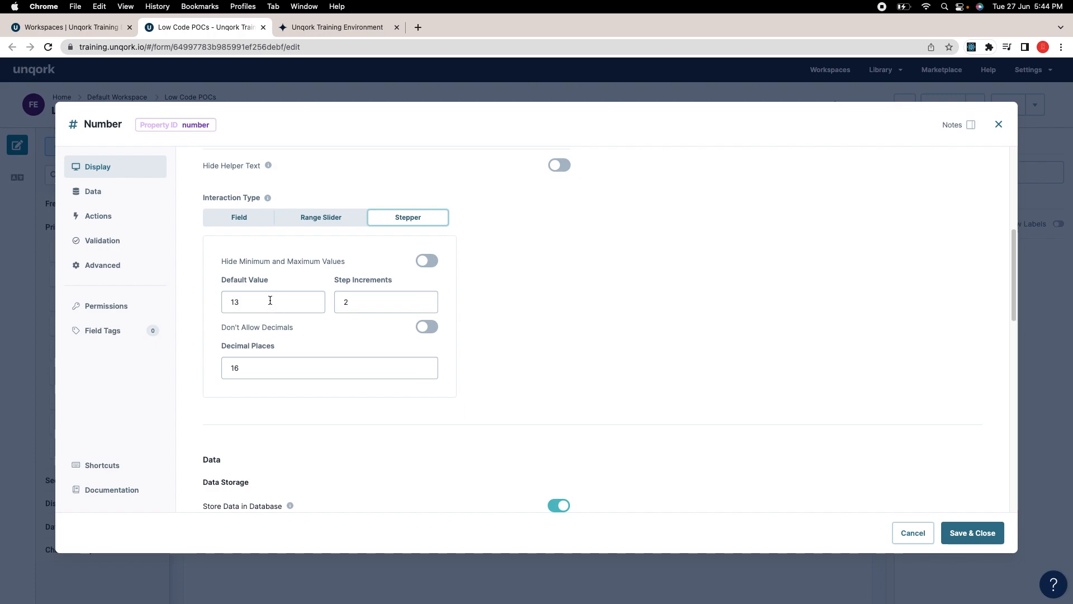
Step: Replace the default value 13 with 0, then save the settings and the module
click(263, 303)
double_click(282, 303)
text(0)
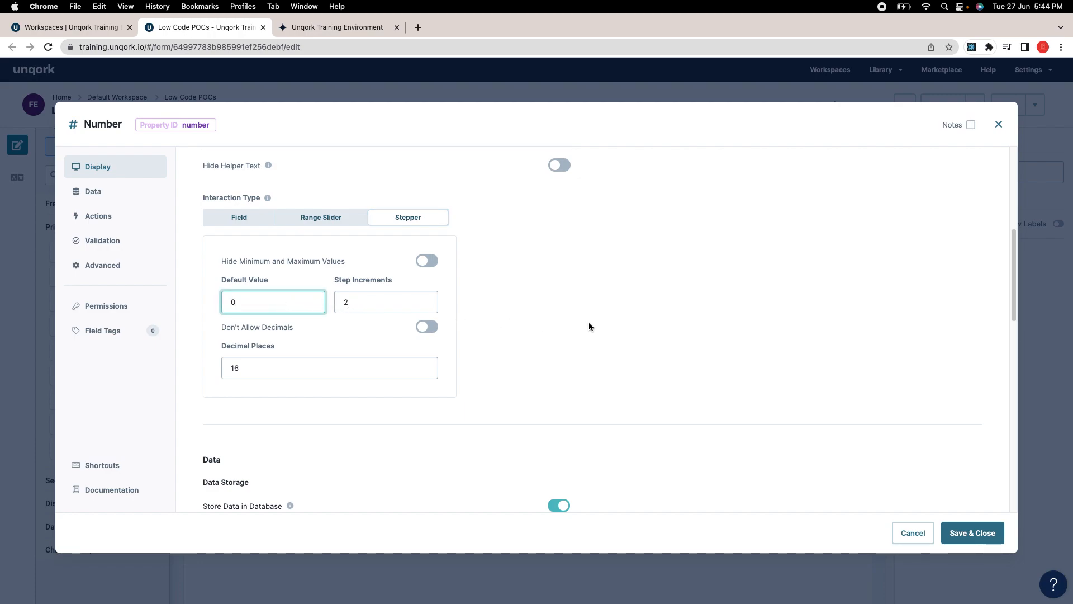
double_click(275, 300)
click(601, 306)
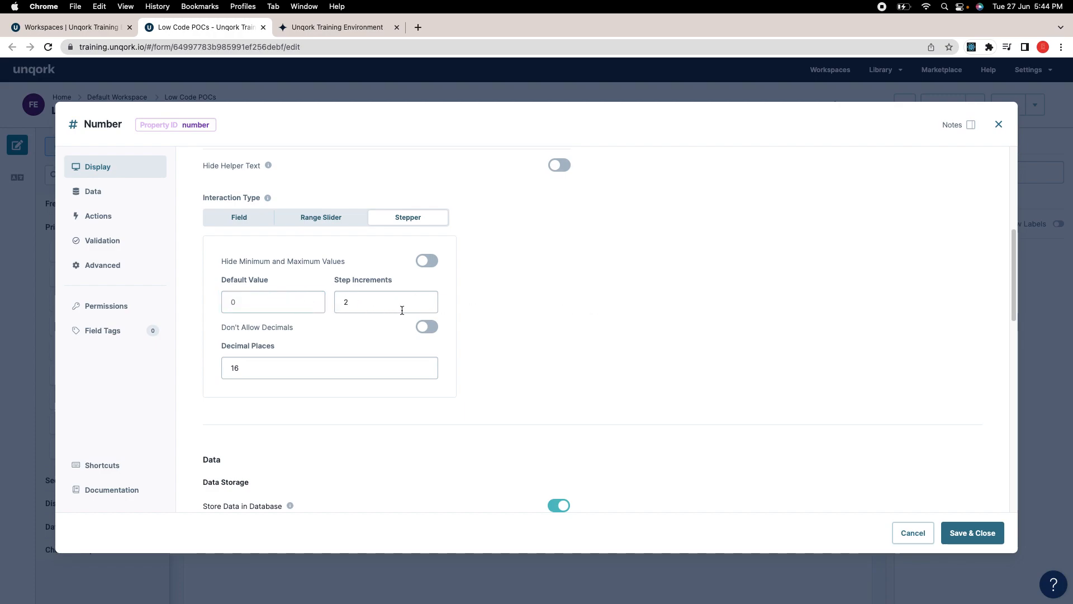
click(369, 305)
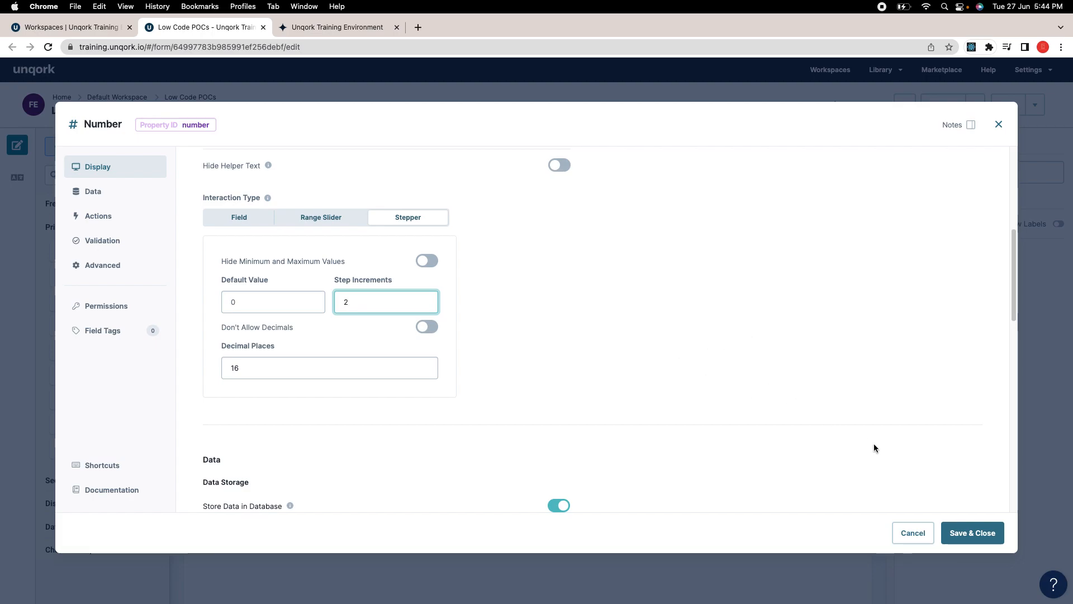
click(973, 532)
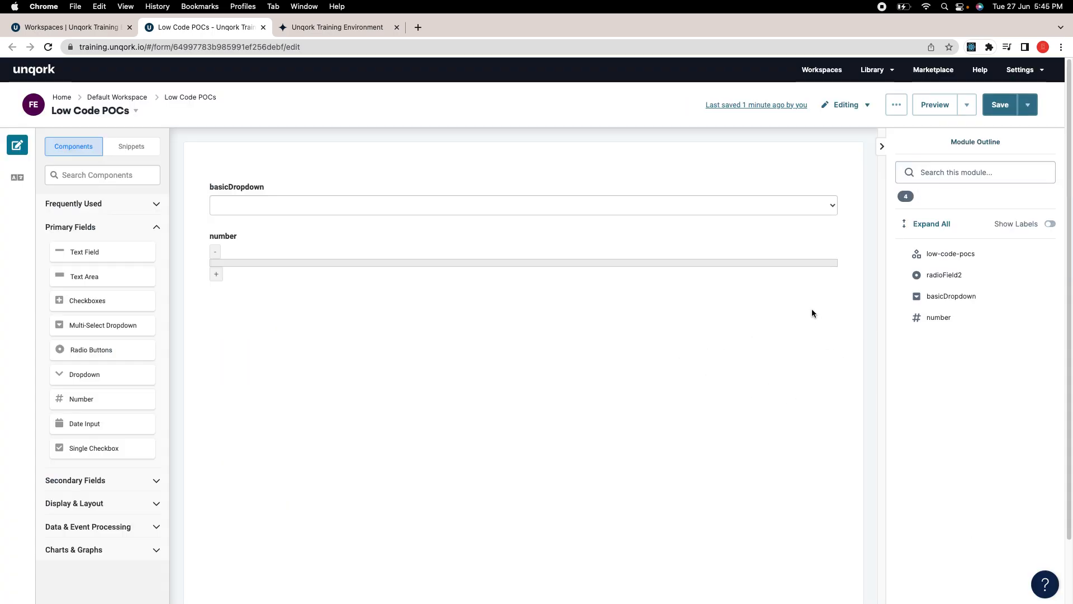
click(999, 106)
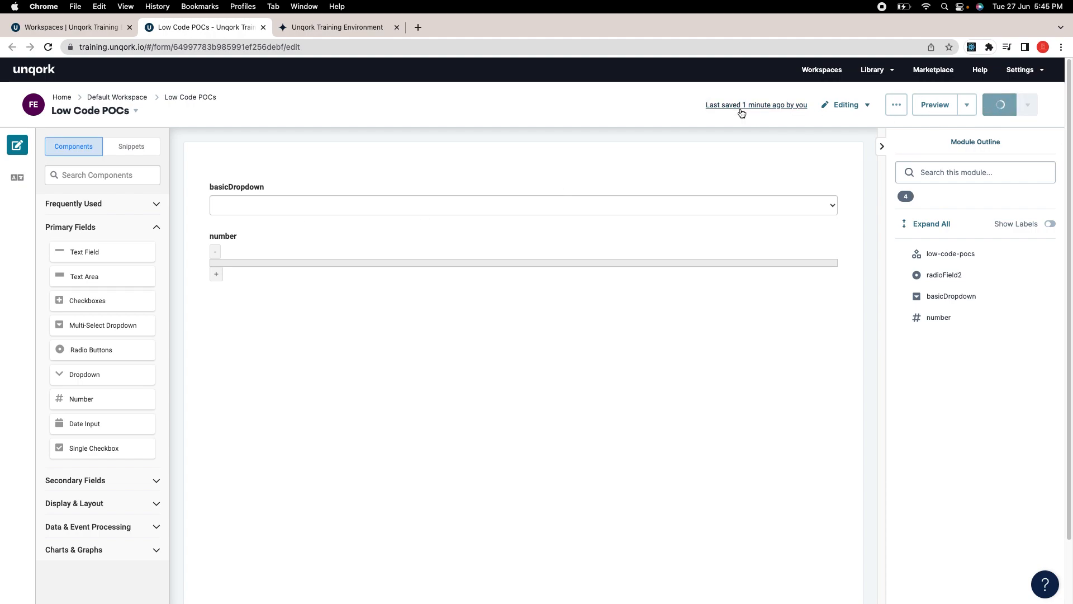
click(347, 27)
Step: Reload the preview and raise the stepper value by two increments of 2
click(47, 47)
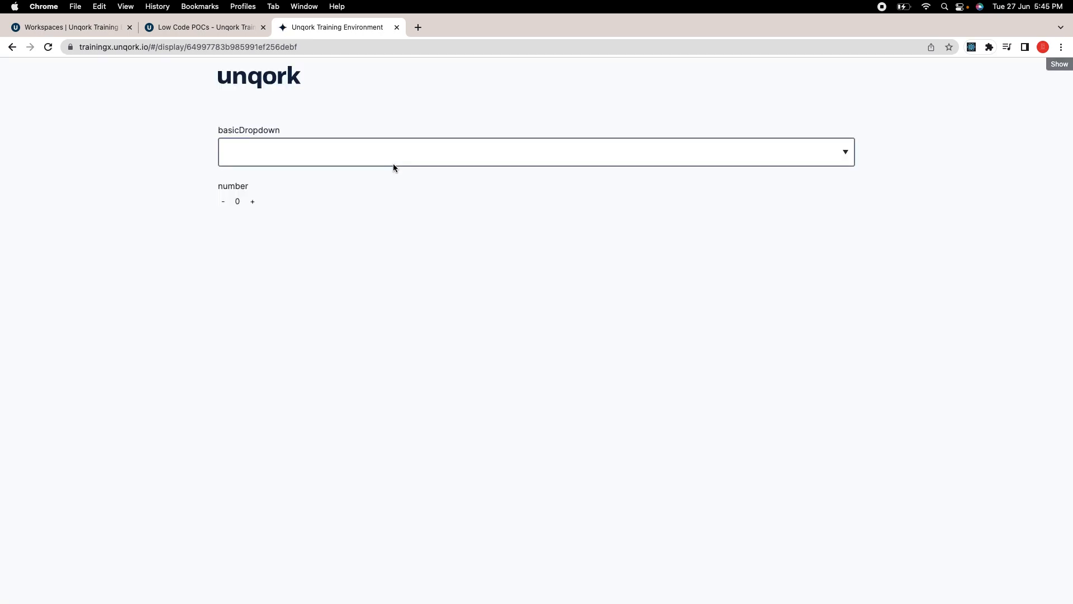
click(254, 203)
click(255, 203)
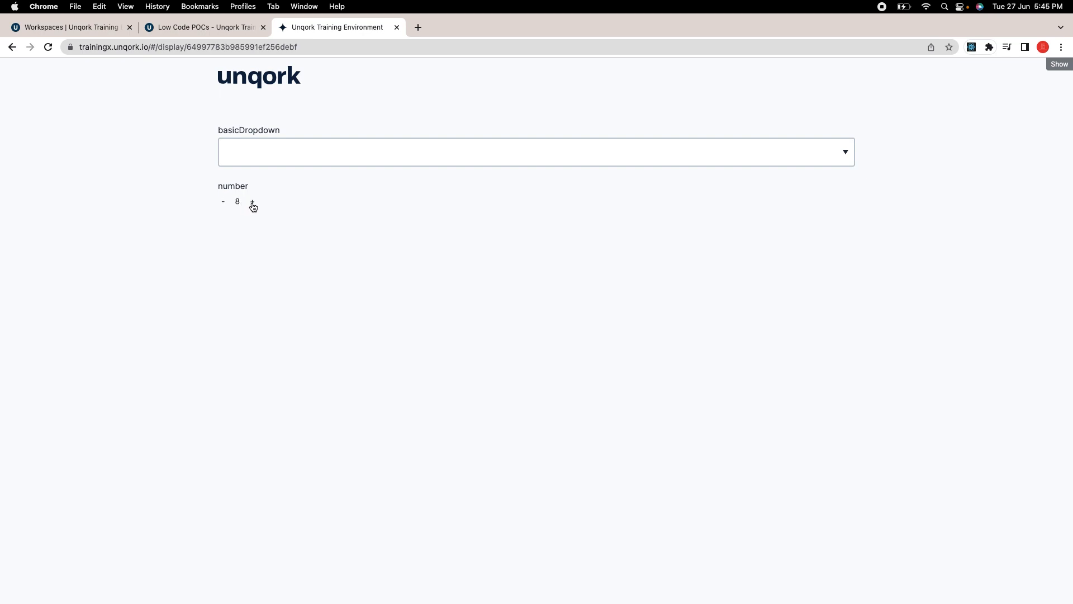
click(254, 203)
Step: Open the number field's settings and review the currency choices, leaving USD selected
click(227, 28)
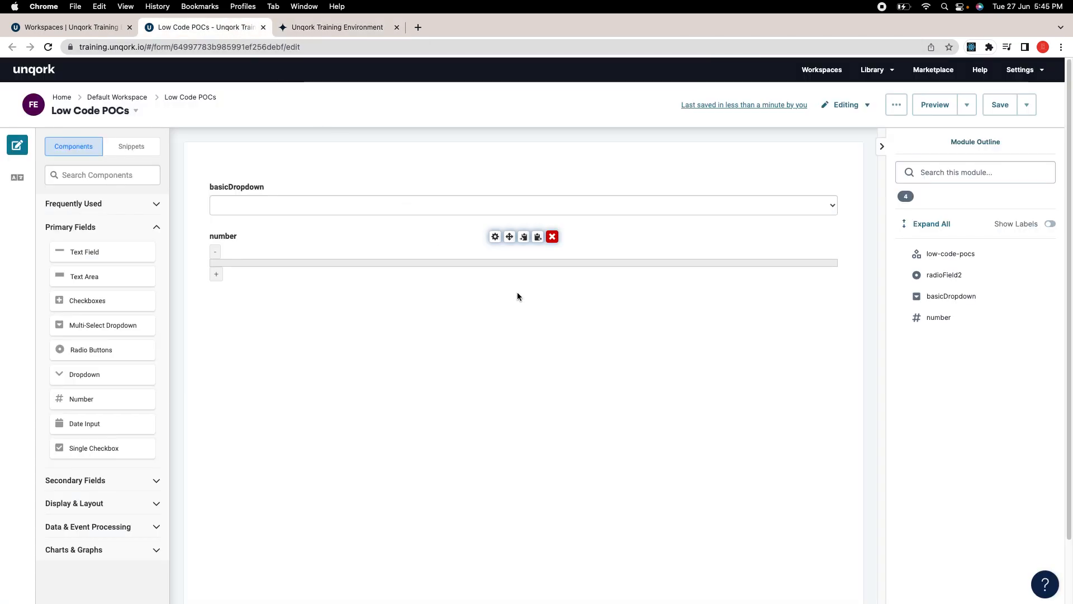
click(495, 236)
scroll(548, 341, down, 5)
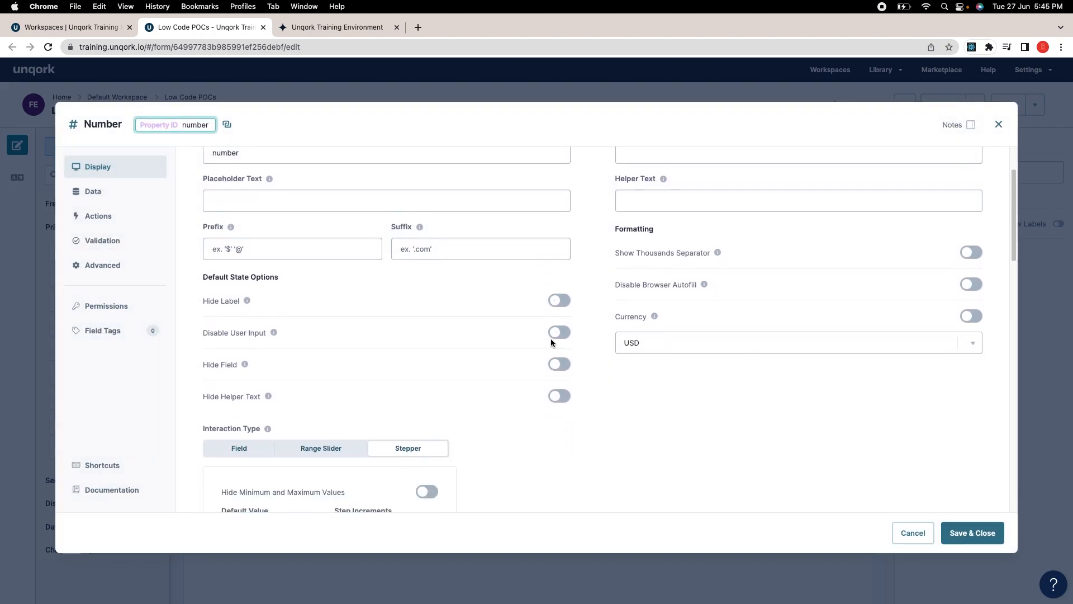
scroll(536, 349, down, 5)
scroll(541, 353, up, 8)
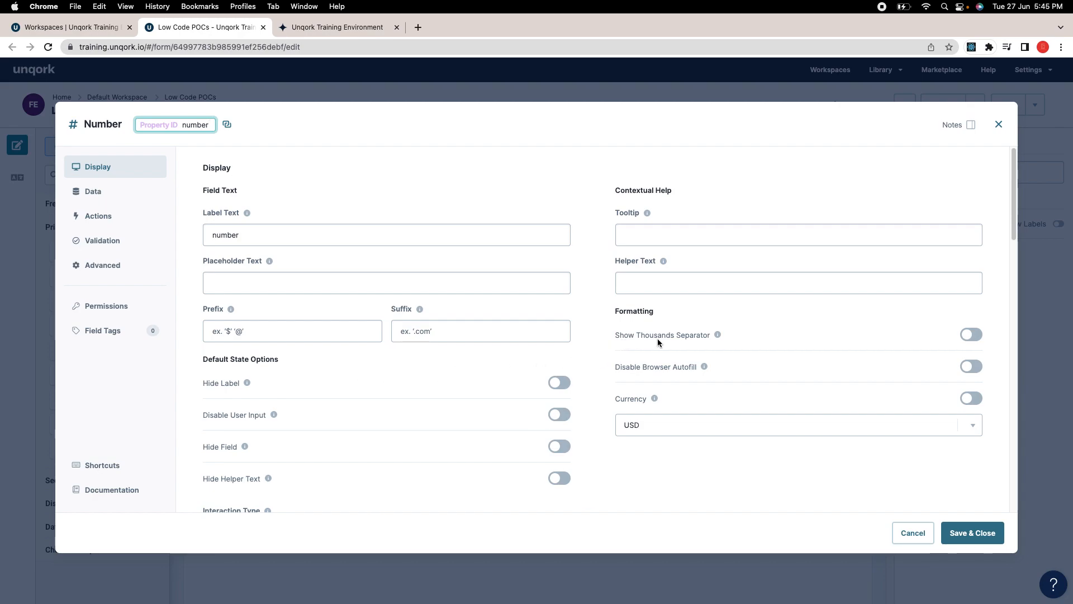
scroll(459, 347, down, 5)
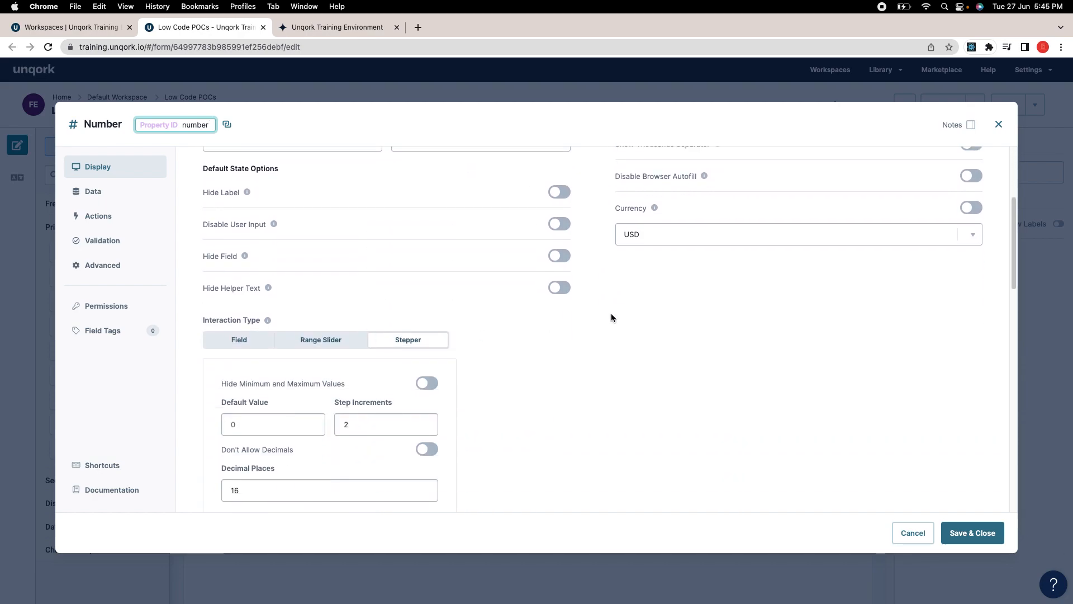
scroll(608, 285, up, 1)
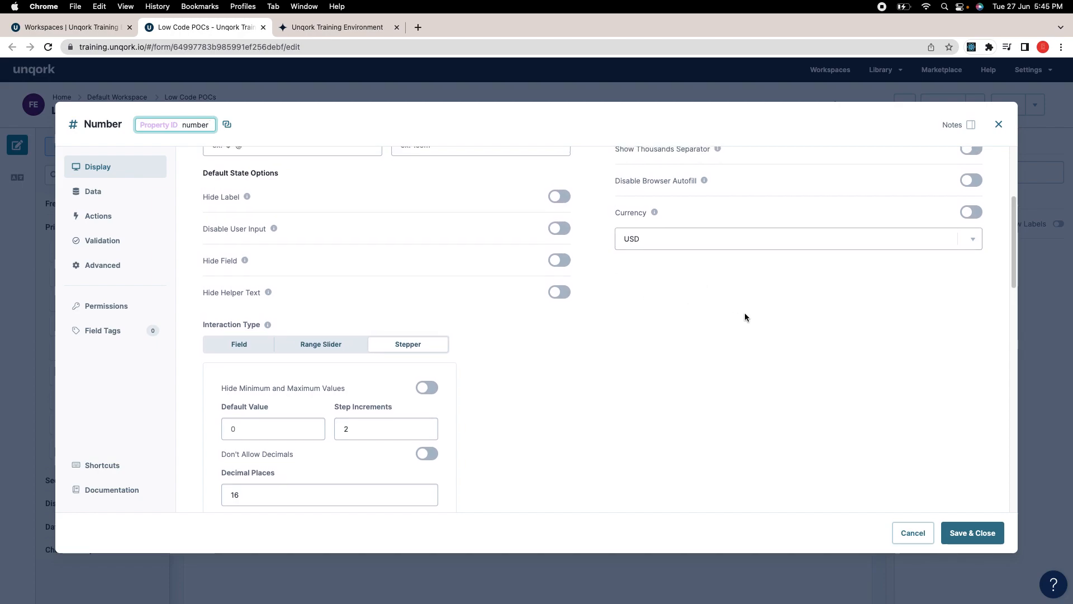
scroll(621, 291, up, 2)
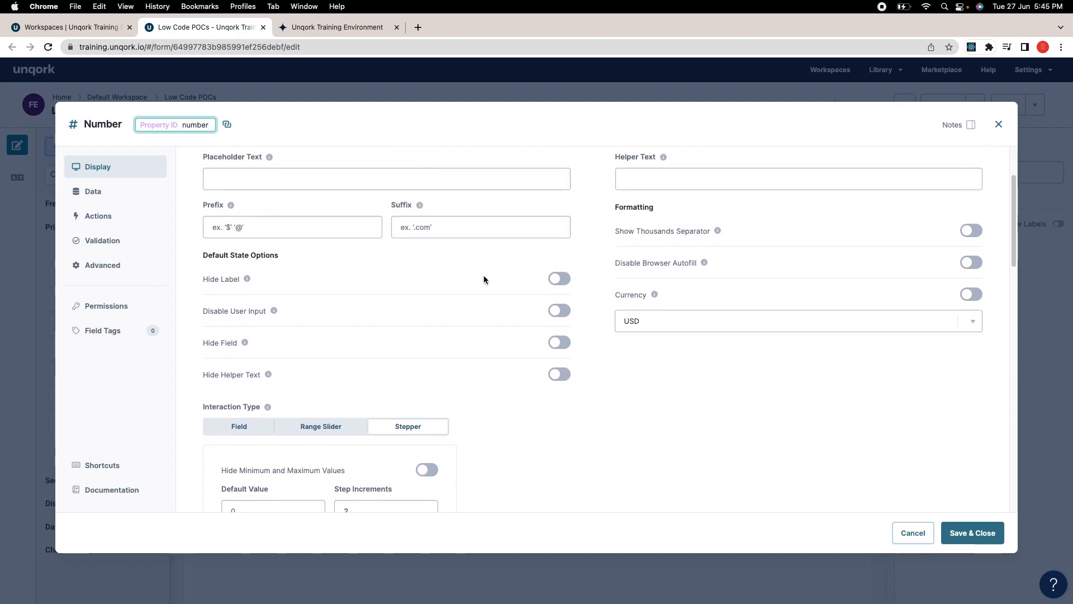
click(690, 323)
click(582, 394)
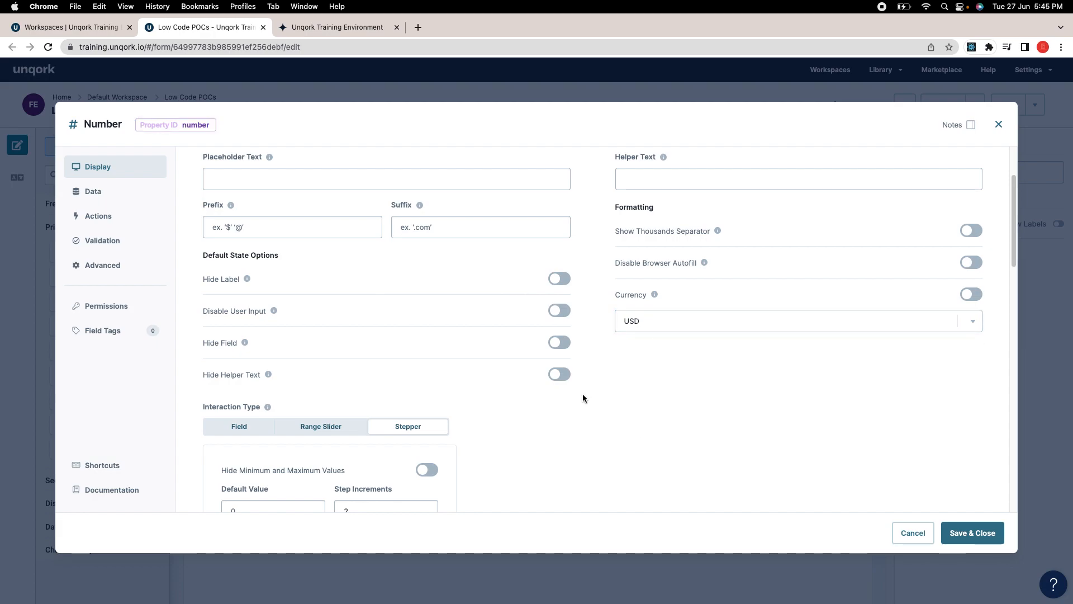
click(650, 330)
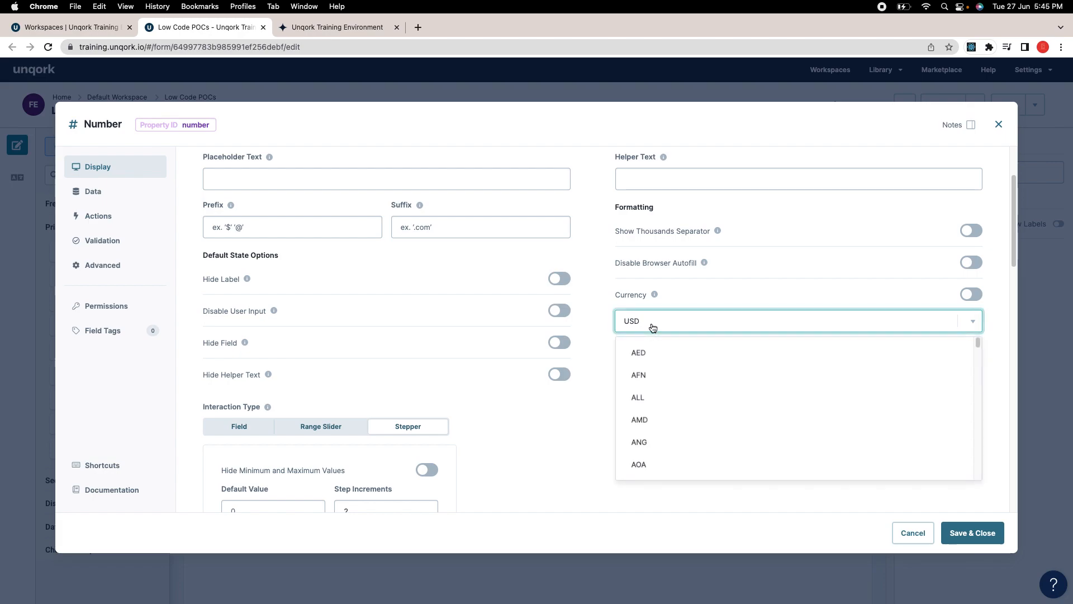
scroll(688, 405, down, 1)
click(581, 402)
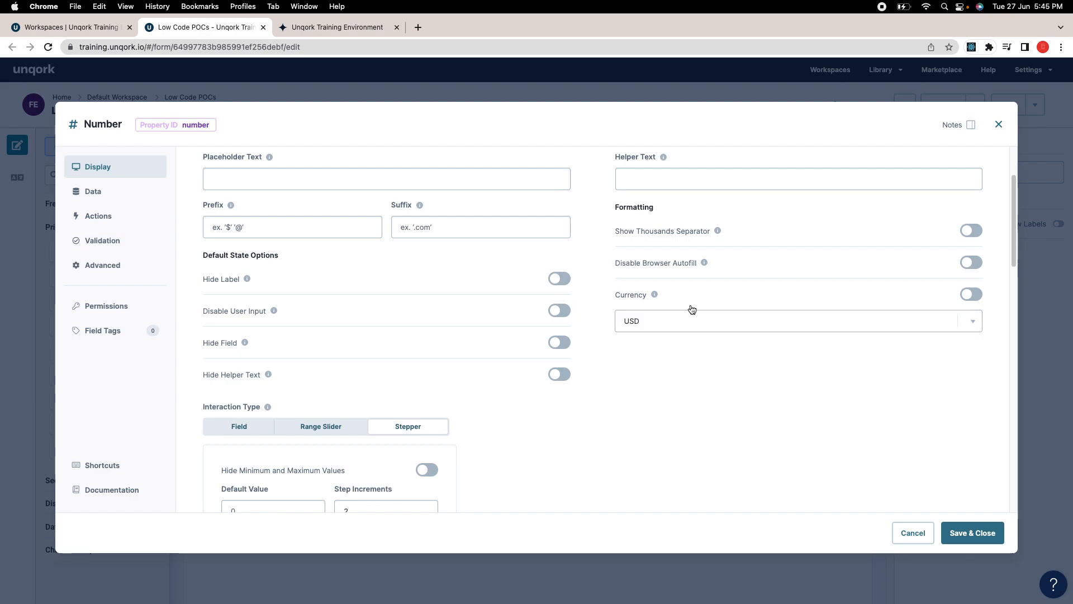
Step: Turn on the thousands separator, switch the interaction type from stepper to Field, and save the field
click(974, 231)
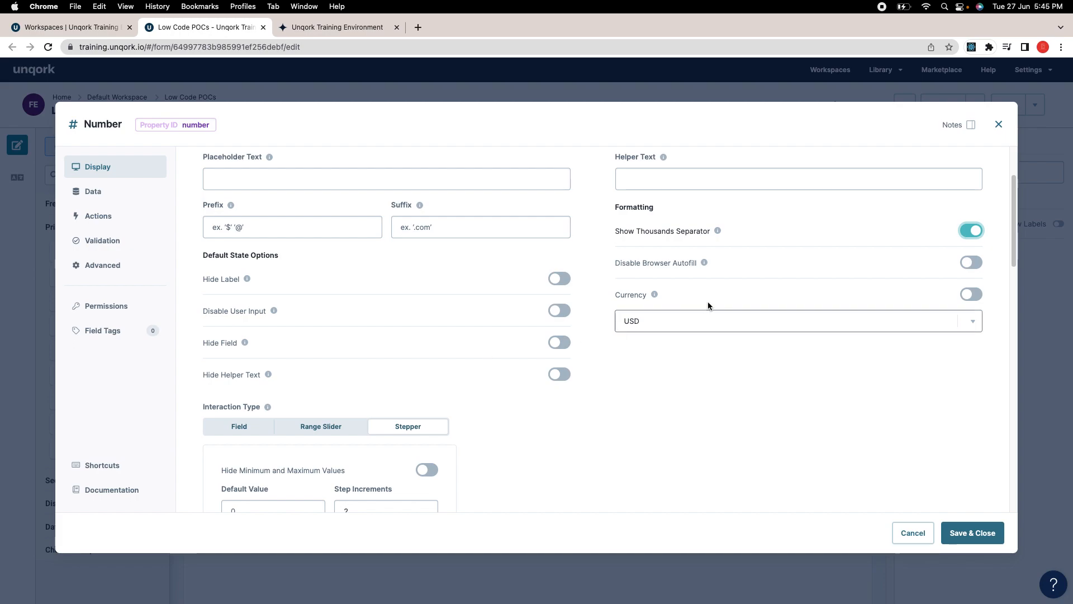
scroll(357, 394, down, 3)
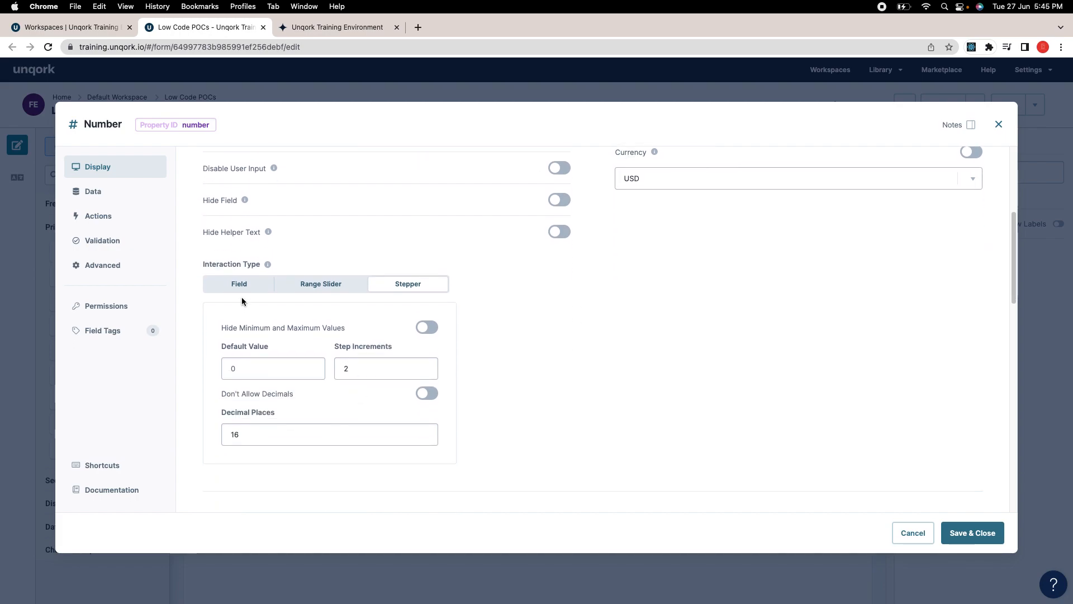
click(239, 283)
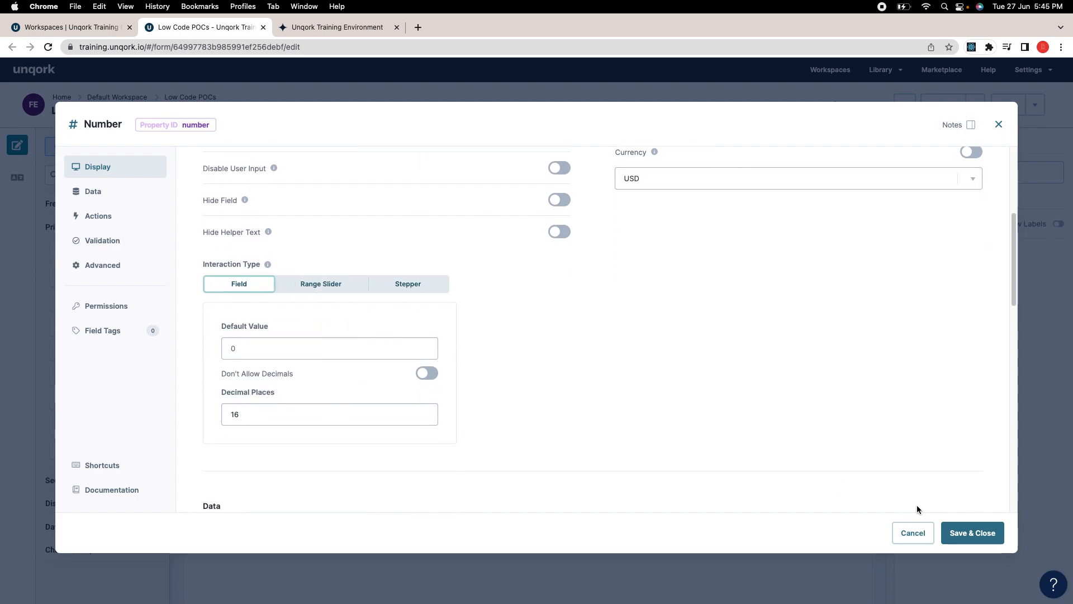
click(972, 532)
Step: Save the module and reload its preview
click(993, 110)
click(296, 29)
click(48, 47)
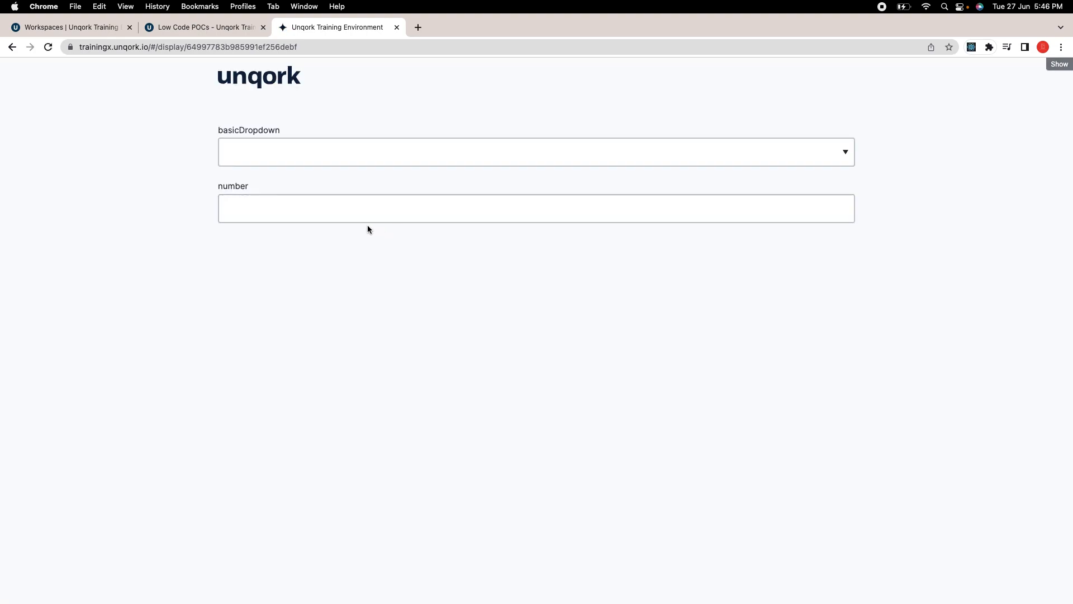
click(328, 210)
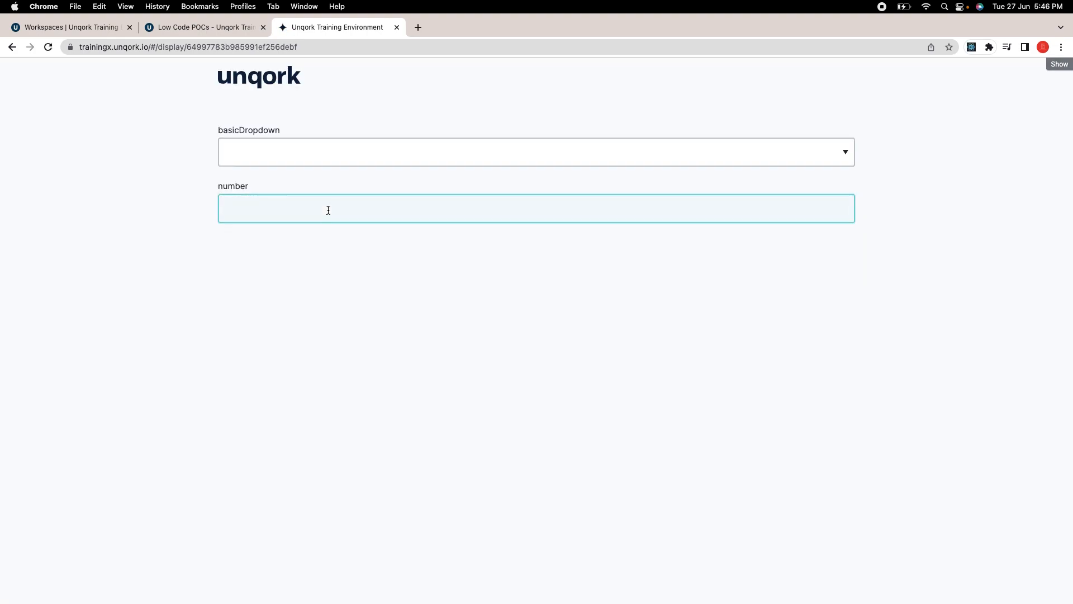
text(3434343434)
double_click(229, 211)
key(BackSpace)
text(0000)
click(227, 28)
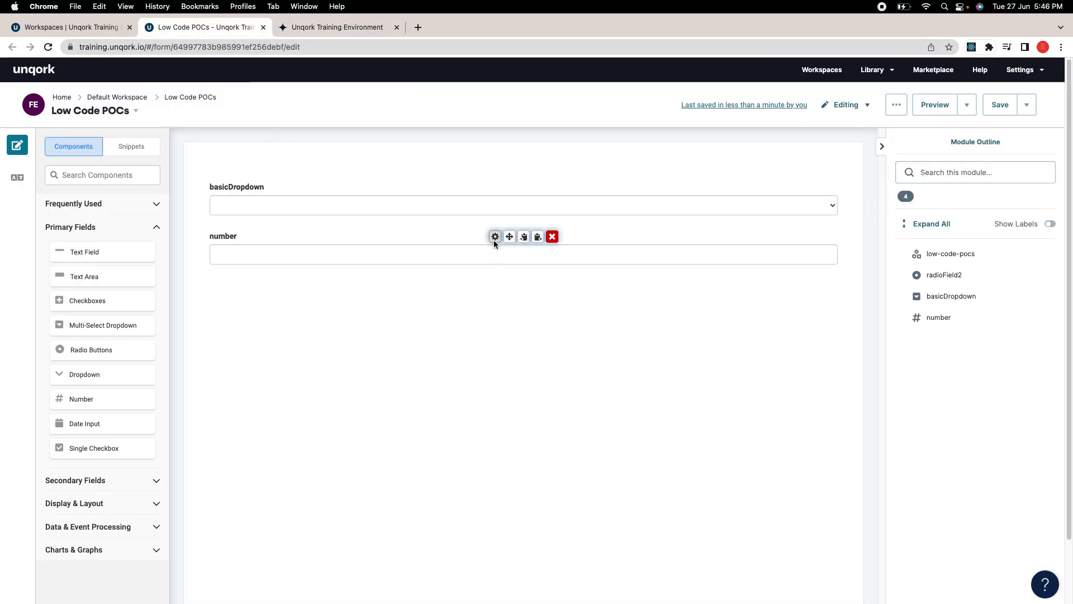
click(494, 237)
click(793, 426)
scroll(790, 482, down, 10)
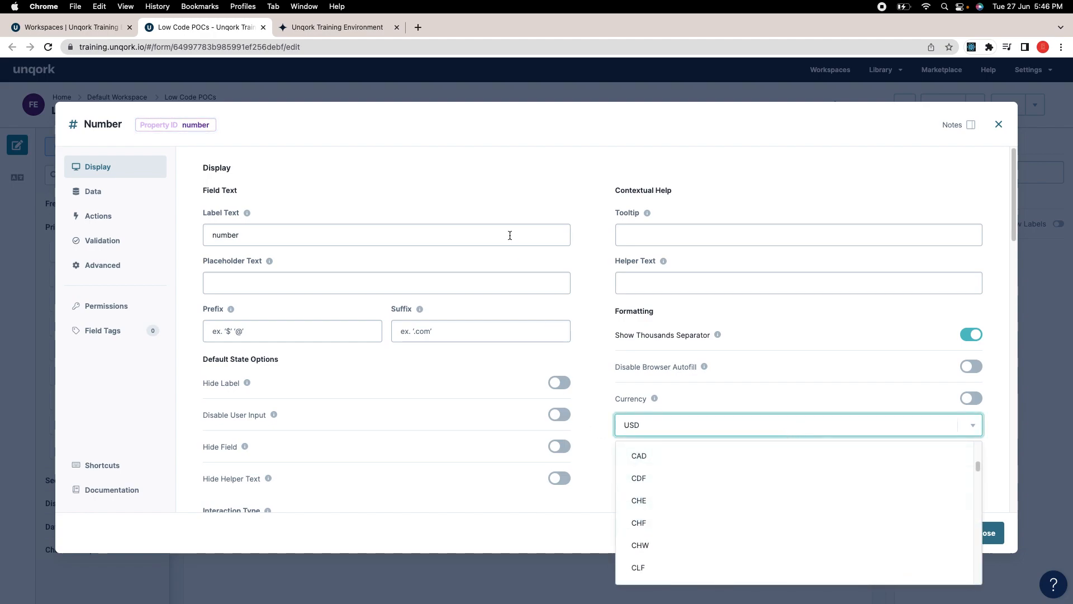
click(330, 31)
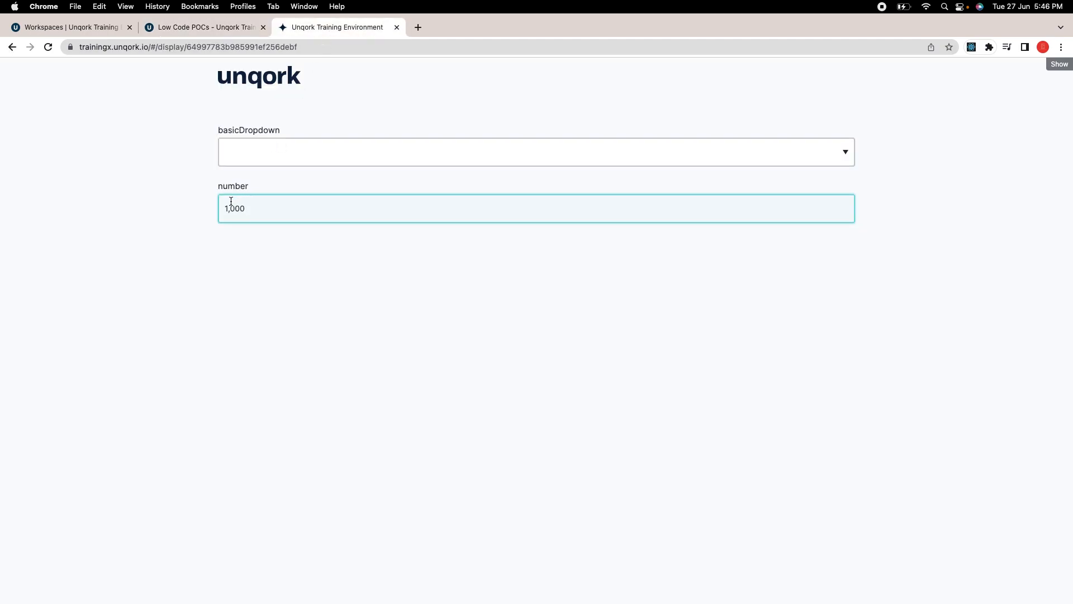
click(237, 29)
scroll(533, 293, down, 10)
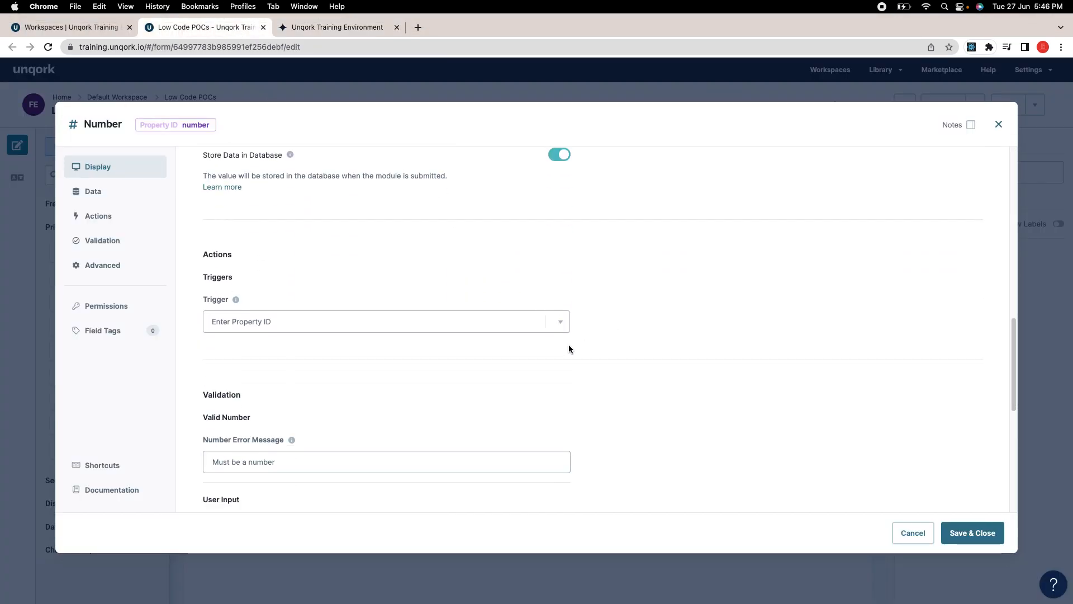
scroll(559, 348, down, 2)
scroll(380, 374, down, 5)
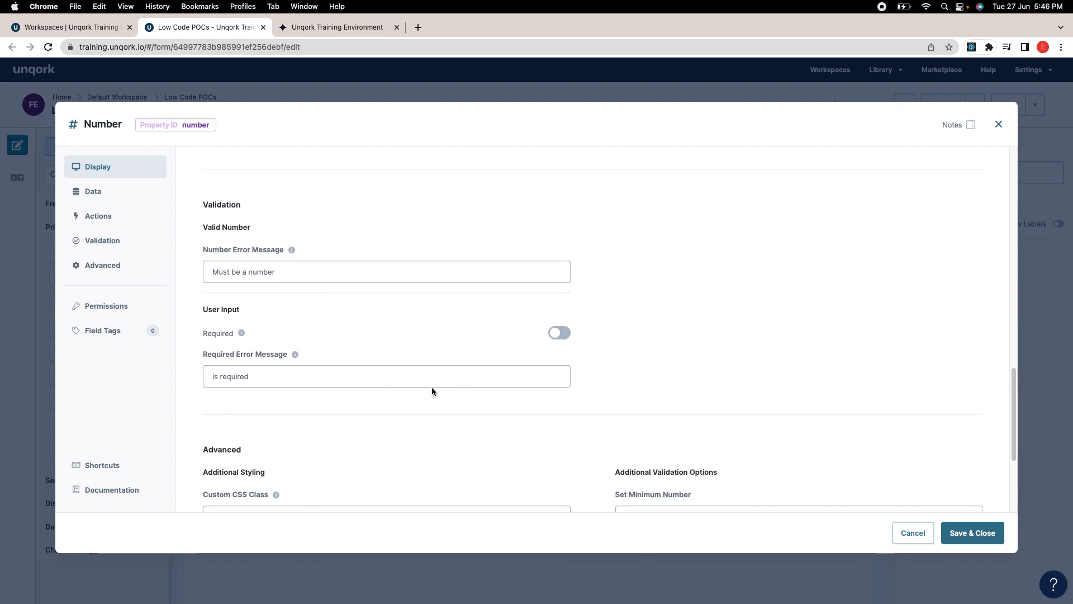
scroll(439, 388, down, 1)
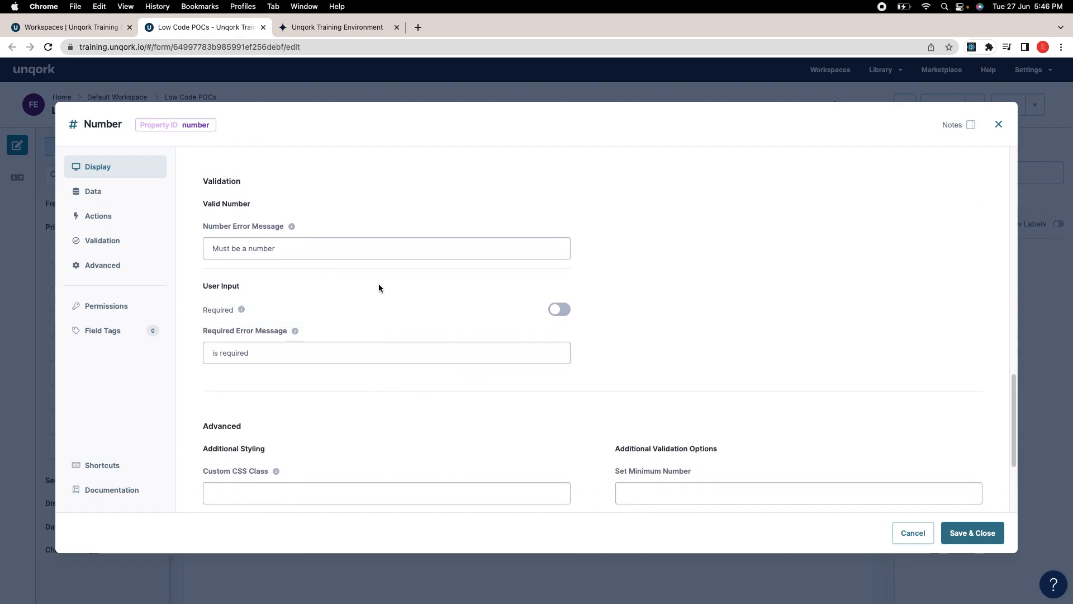
click(277, 249)
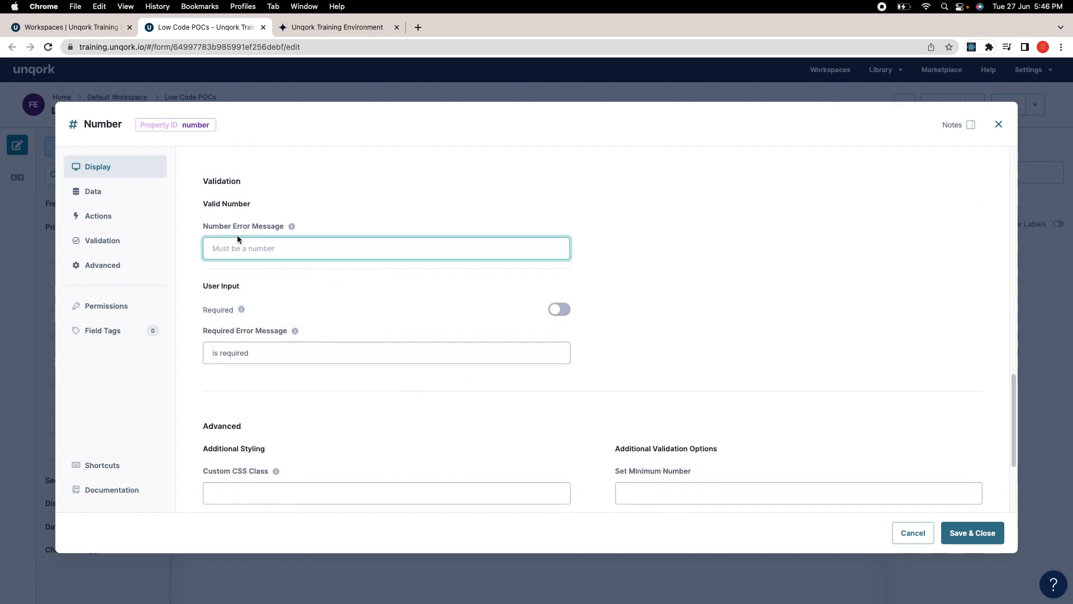
mouse_move(291, 228)
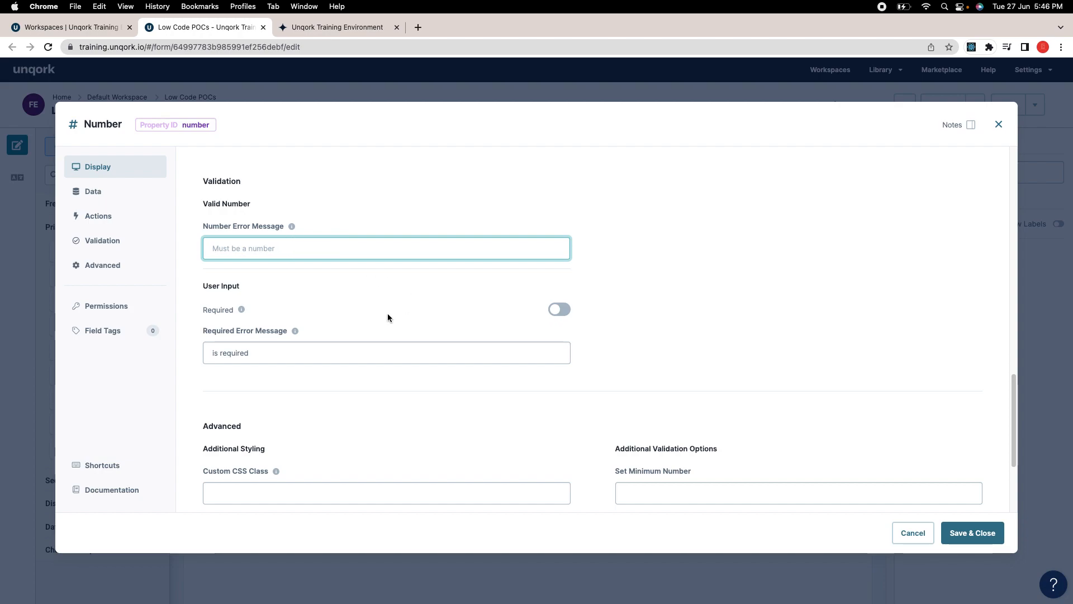
scroll(611, 345, down, 1)
scroll(608, 349, down, 4)
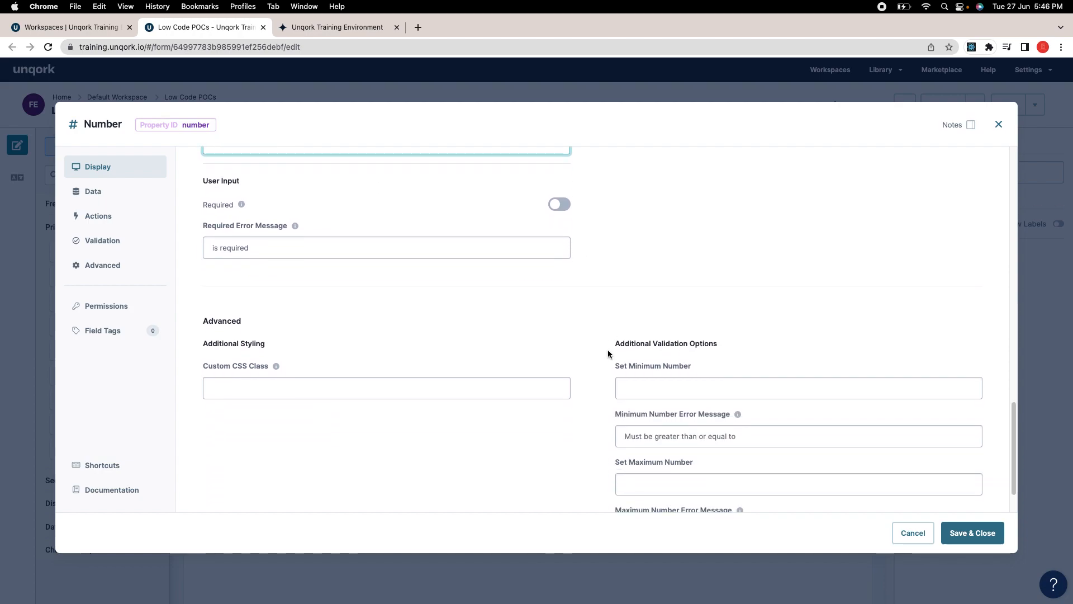
scroll(795, 391, up, 1)
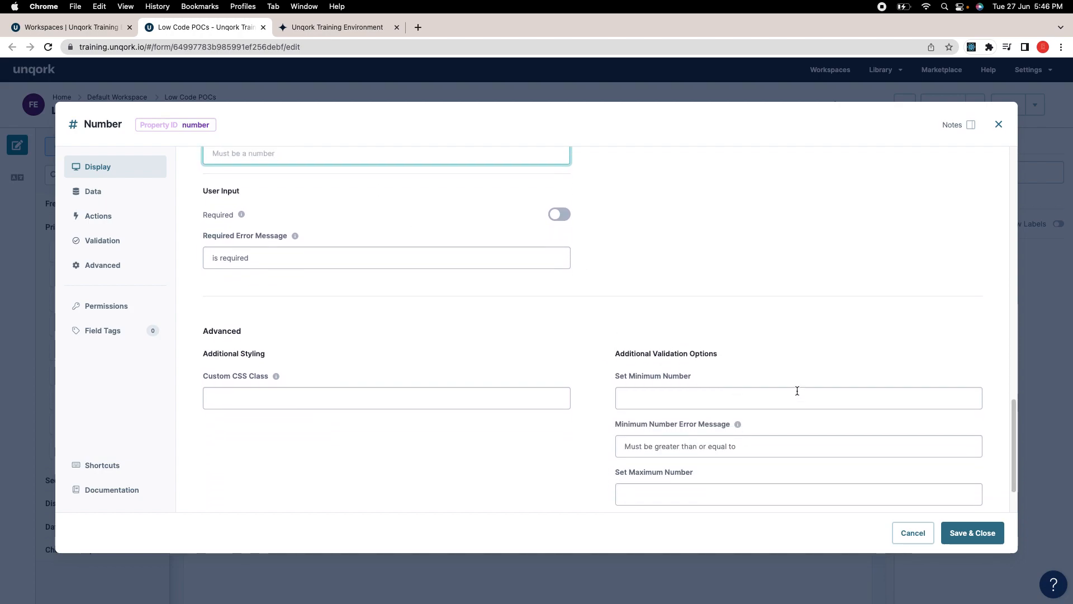
scroll(796, 394, down, 3)
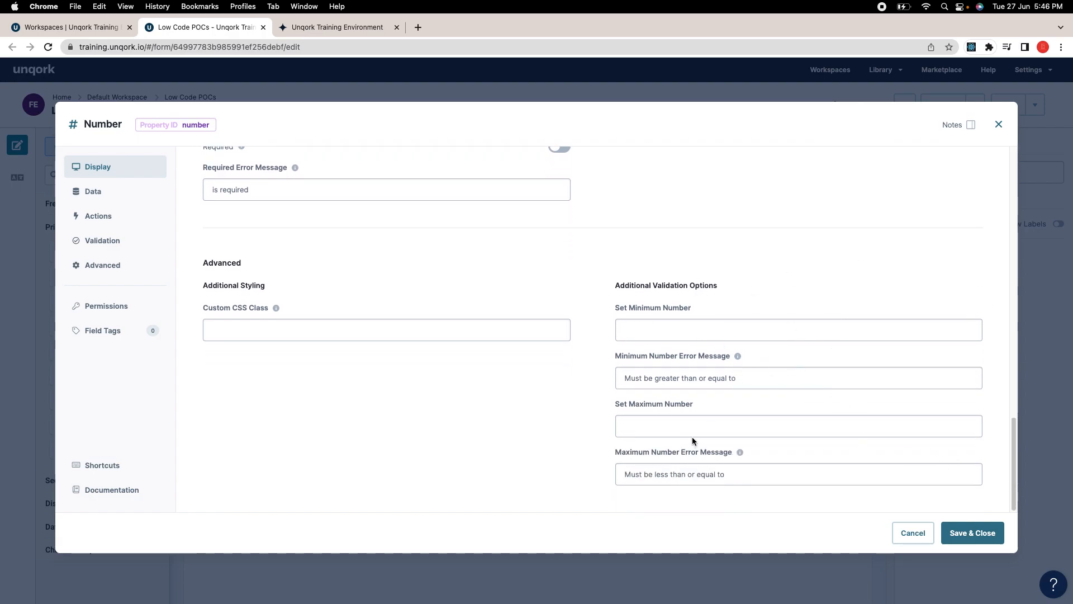
click(964, 528)
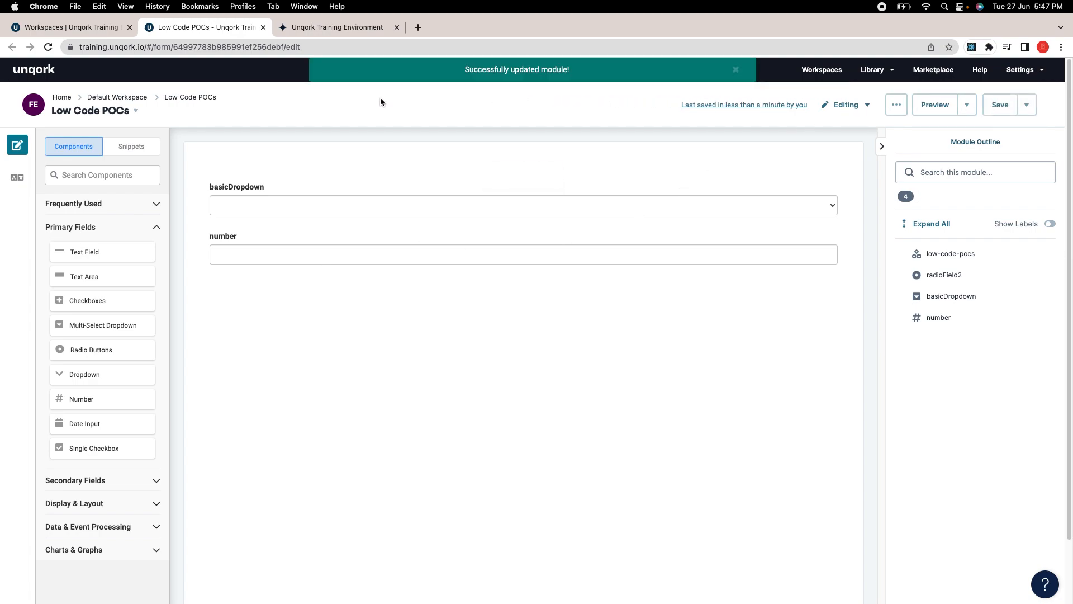
Step: Drag a Date Input field below the number field and save its settings
drag(137, 414, 337, 288)
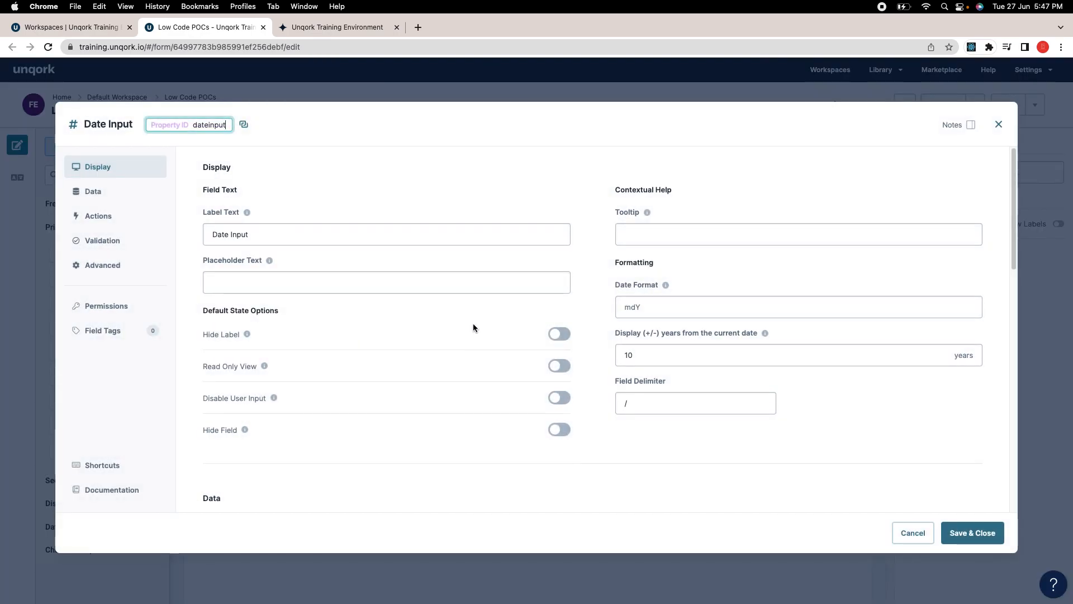
scroll(464, 329, down, 1)
click(953, 524)
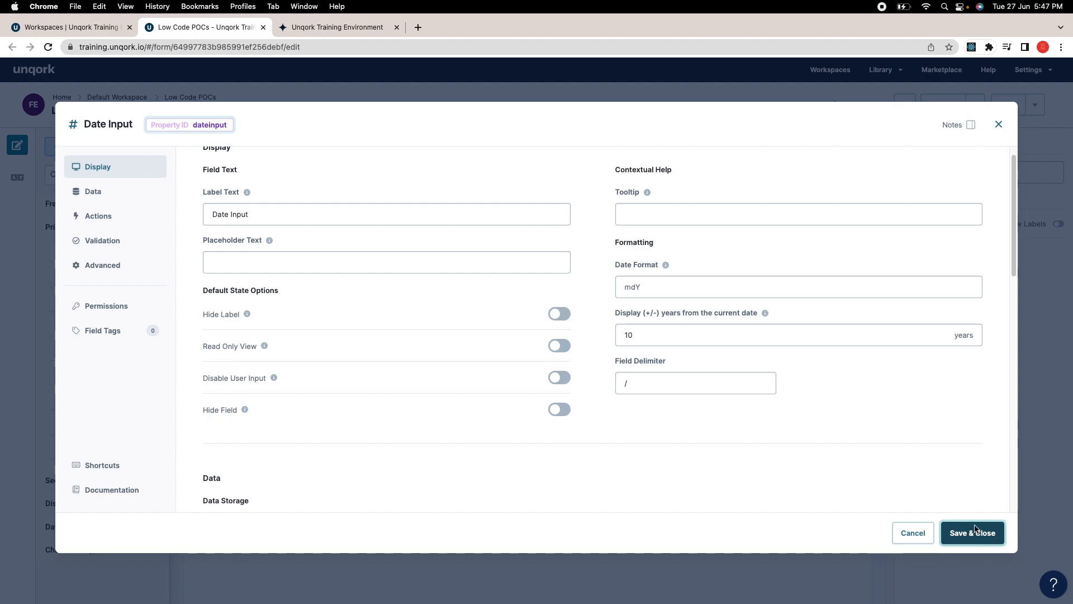
Step: Save the module and reload the preview to show the date field
click(990, 114)
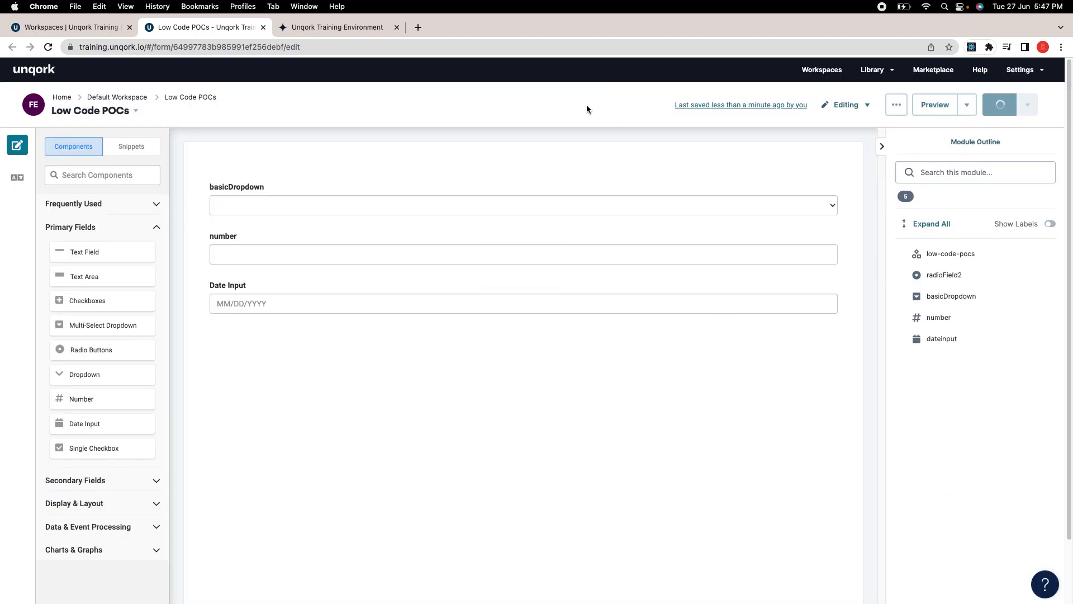
click(336, 28)
click(48, 47)
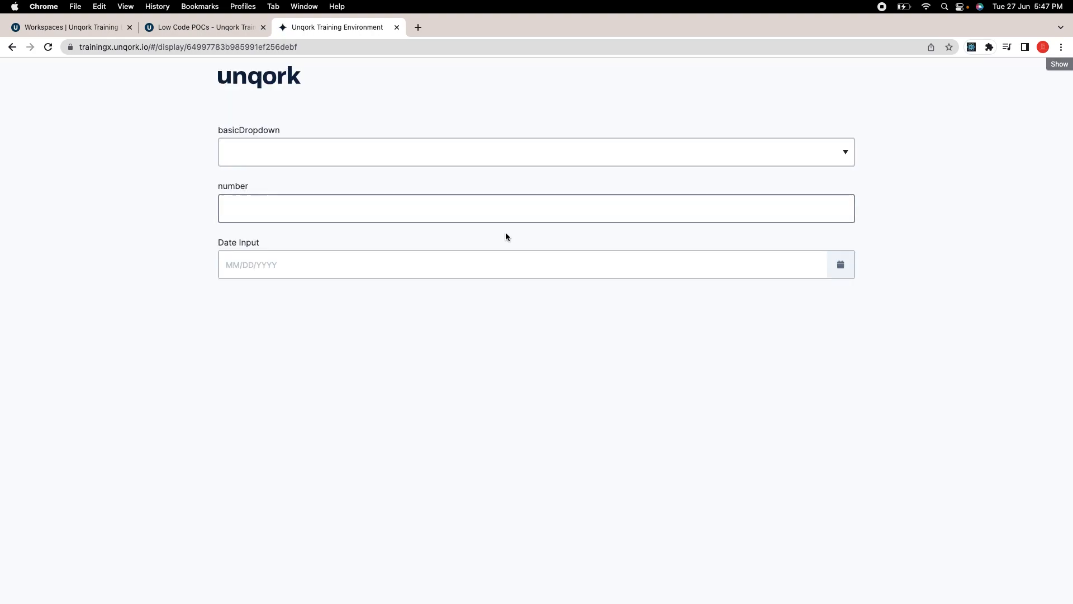
Step: Pick May 25, 2023 from the Date Input calendar, then go back to the builder
click(222, 260)
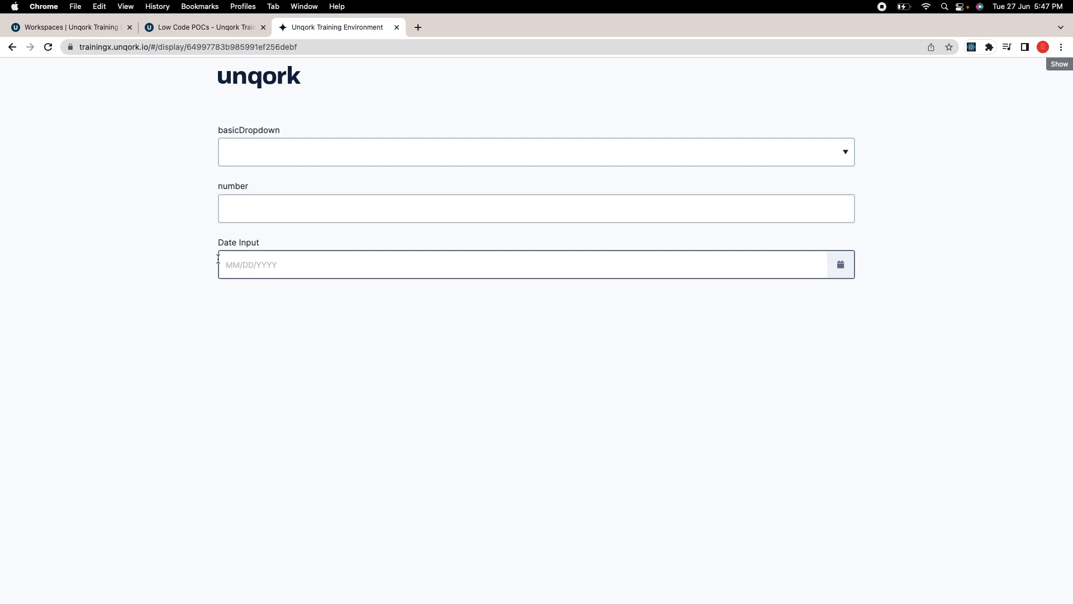
click(295, 261)
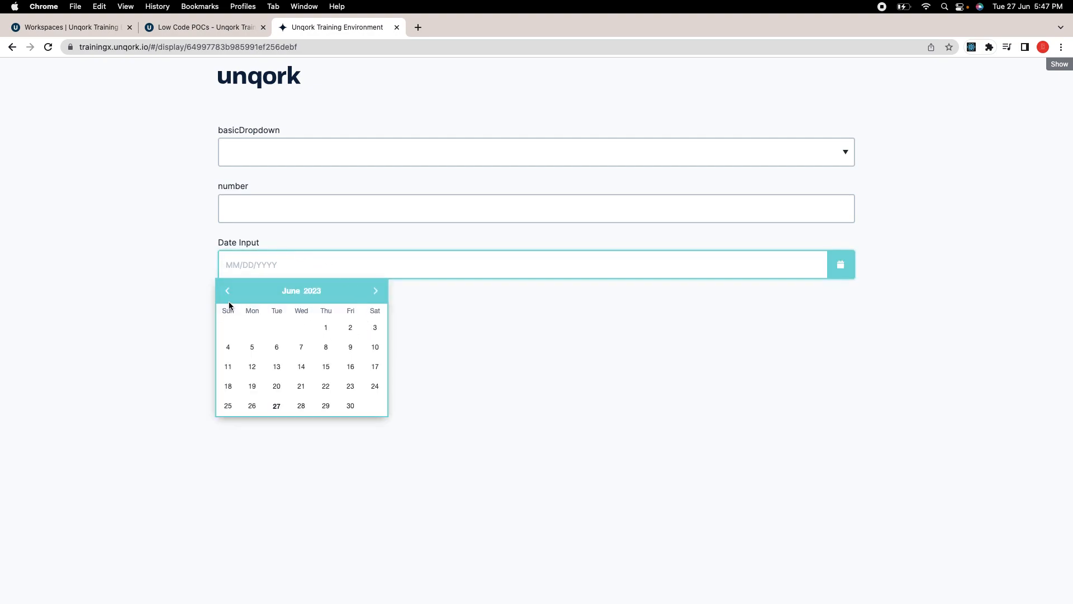
click(229, 296)
click(302, 330)
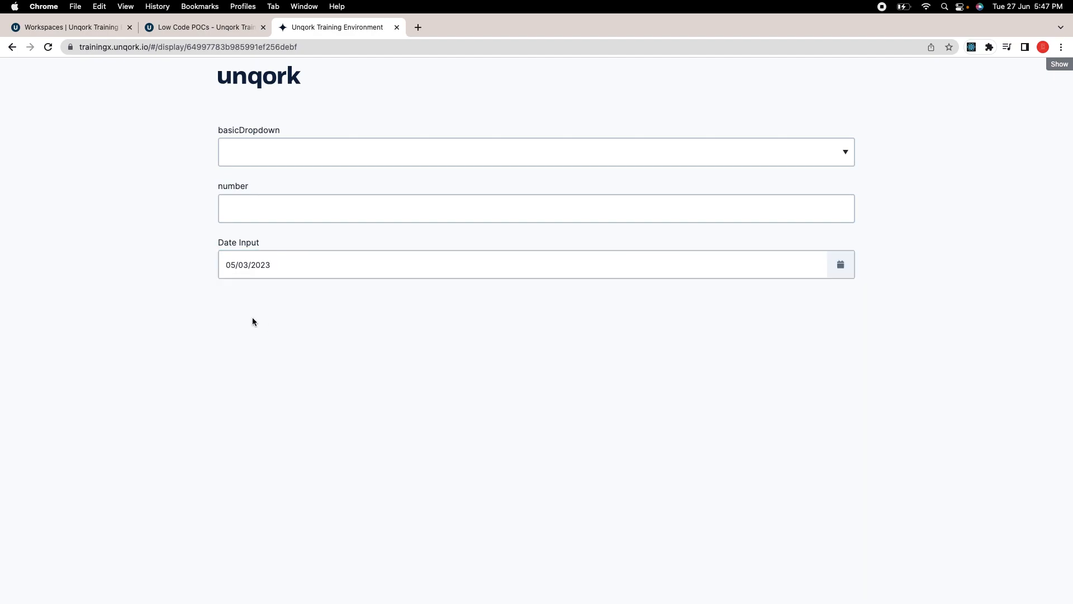
click(280, 272)
click(331, 385)
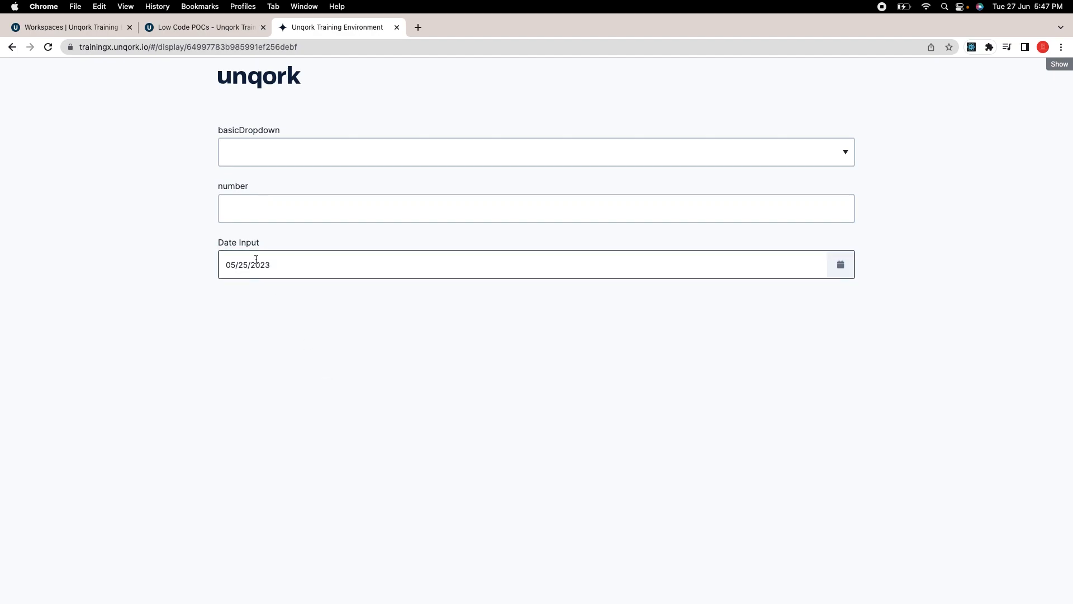
click(234, 31)
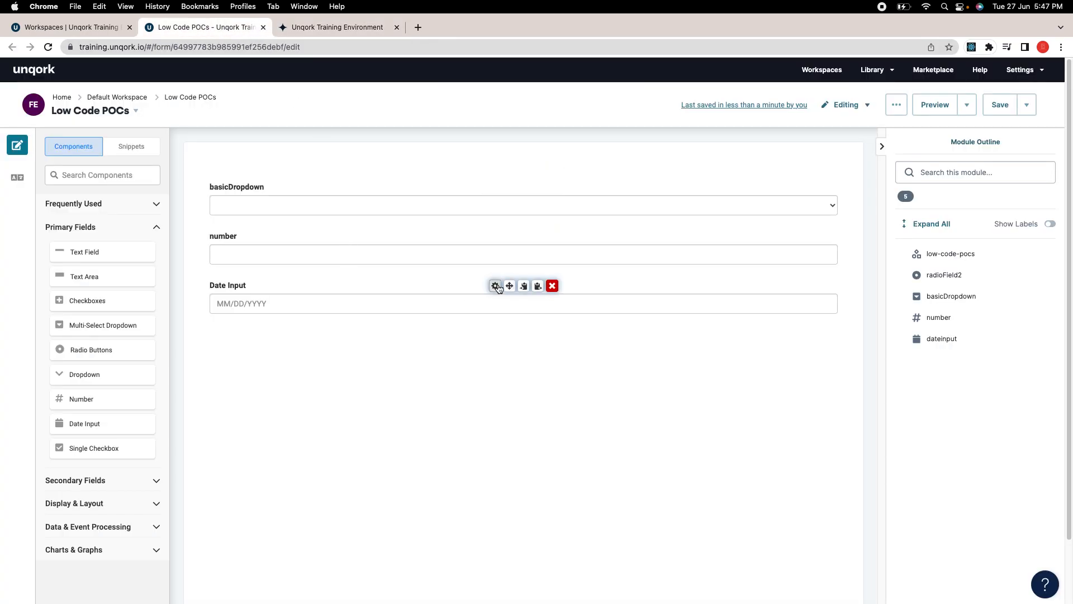
click(494, 284)
scroll(585, 367, down, 1)
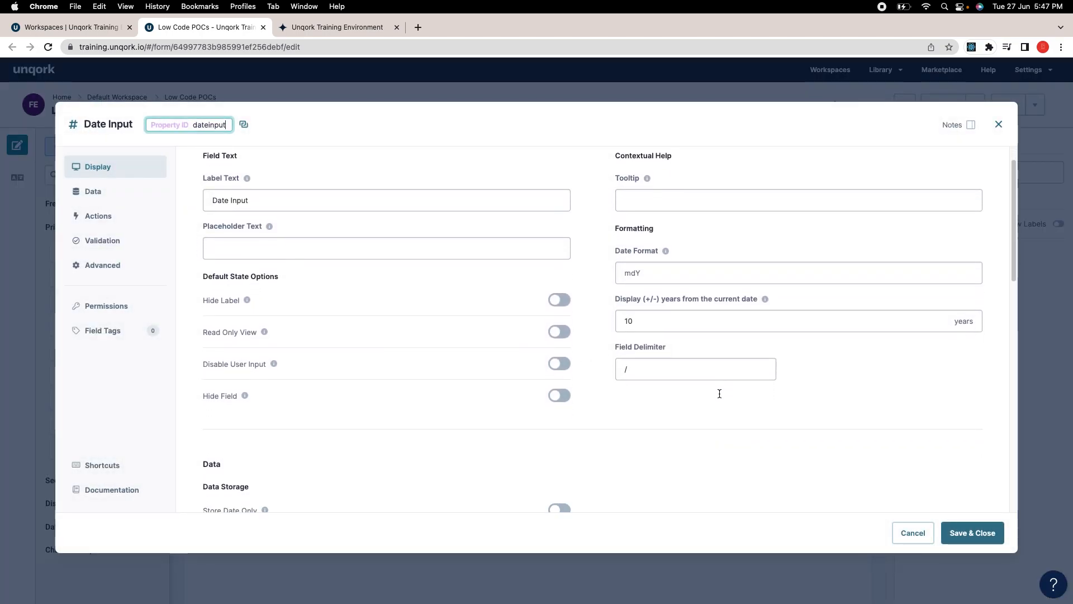
click(640, 271)
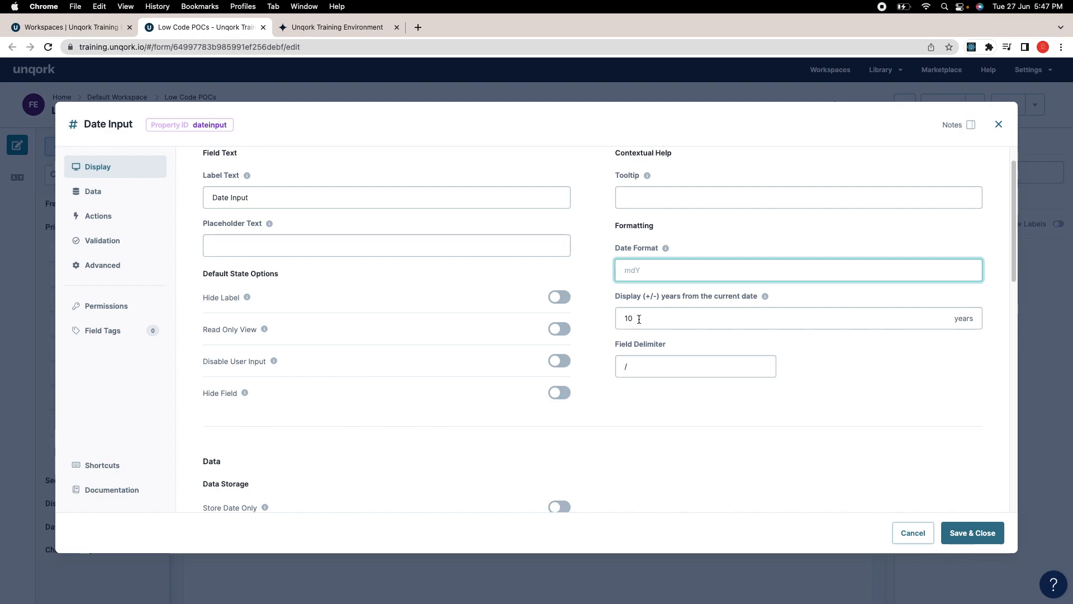
scroll(510, 379, down, 5)
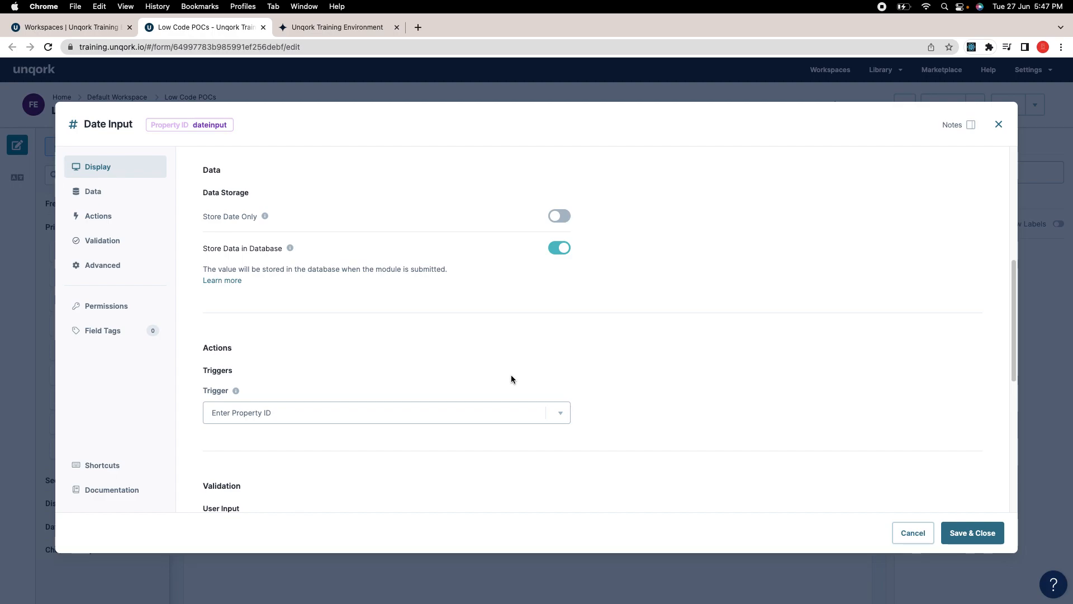
scroll(511, 379, down, 5)
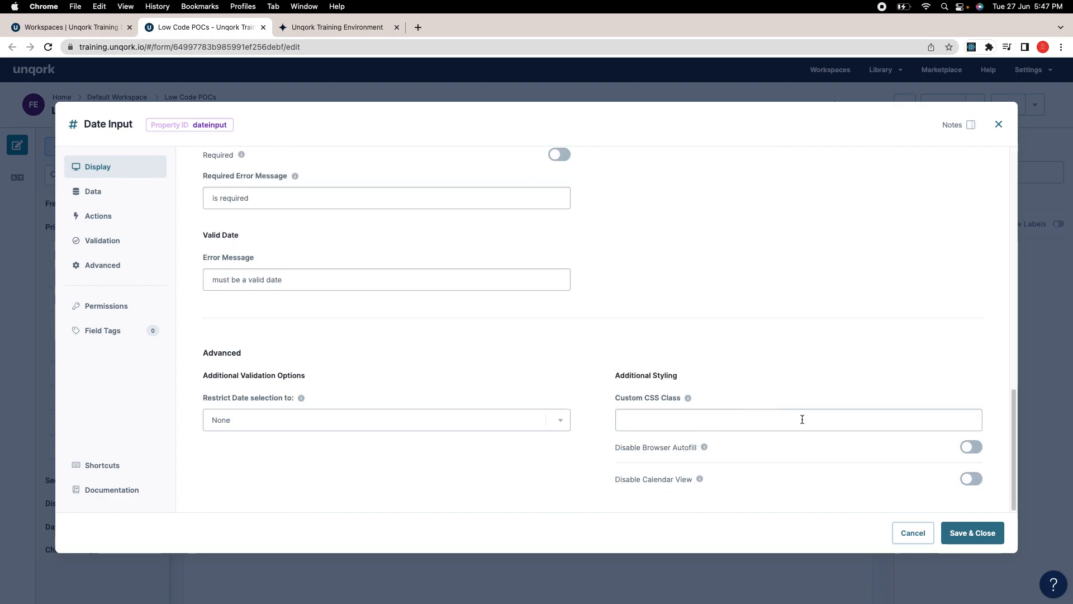
scroll(565, 313, up, 10)
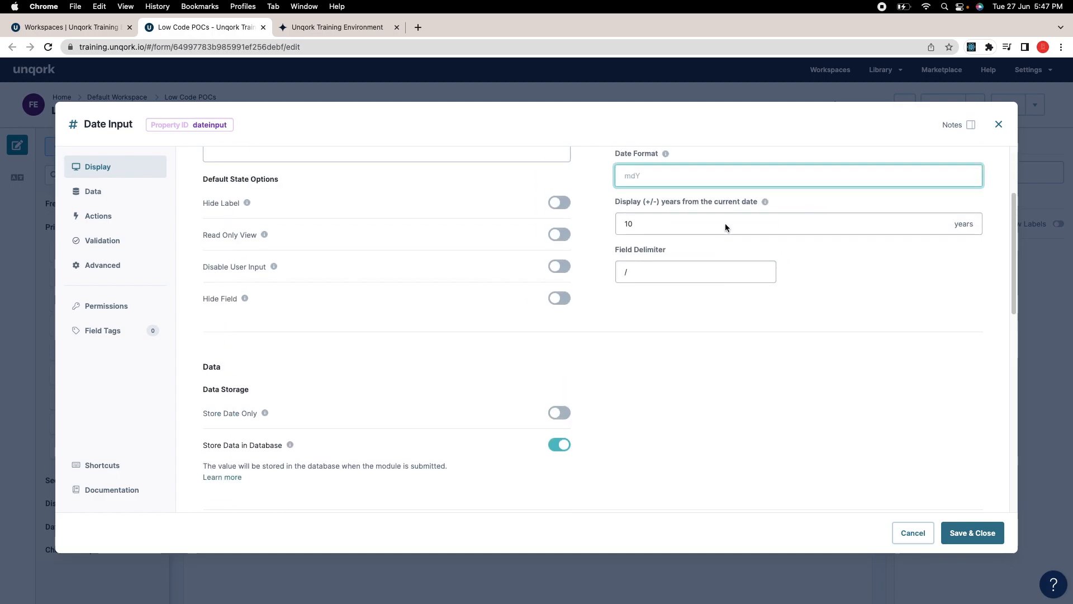
scroll(725, 223, up, 5)
click(999, 124)
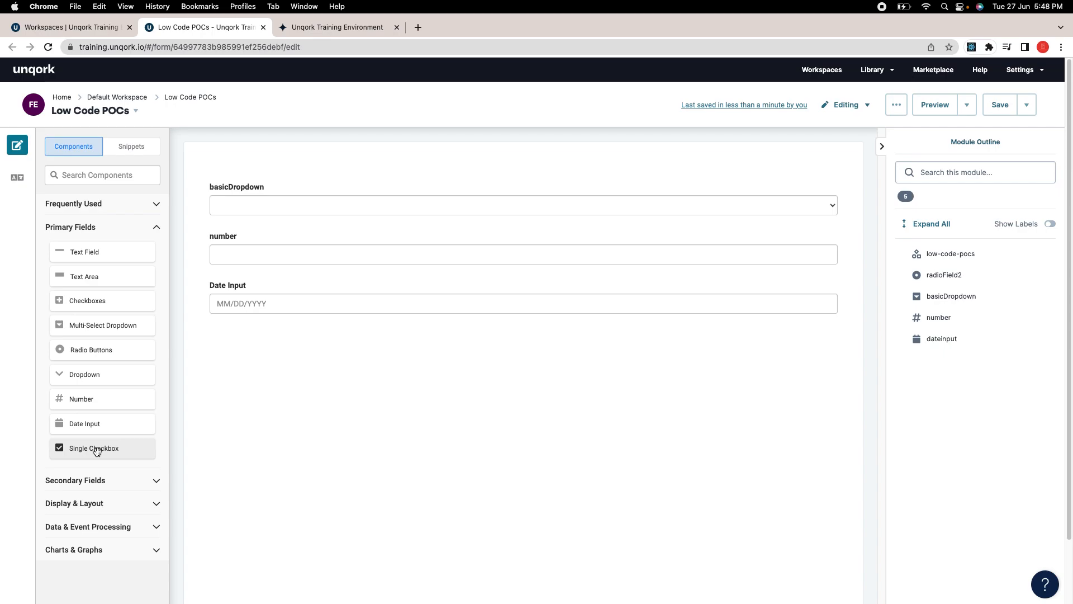
Step: Drop a Single Checkbox below Date Input and paste its property ID 'checkboxv2' as the label
drag(95, 447, 319, 336)
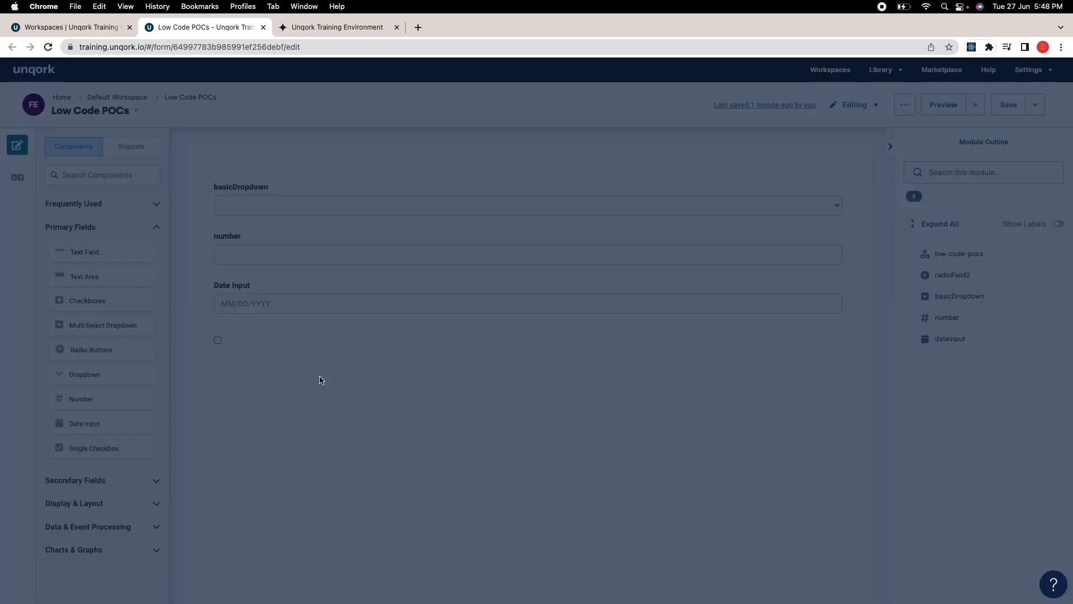
scroll(472, 324, down, 1)
scroll(417, 328, down, 1)
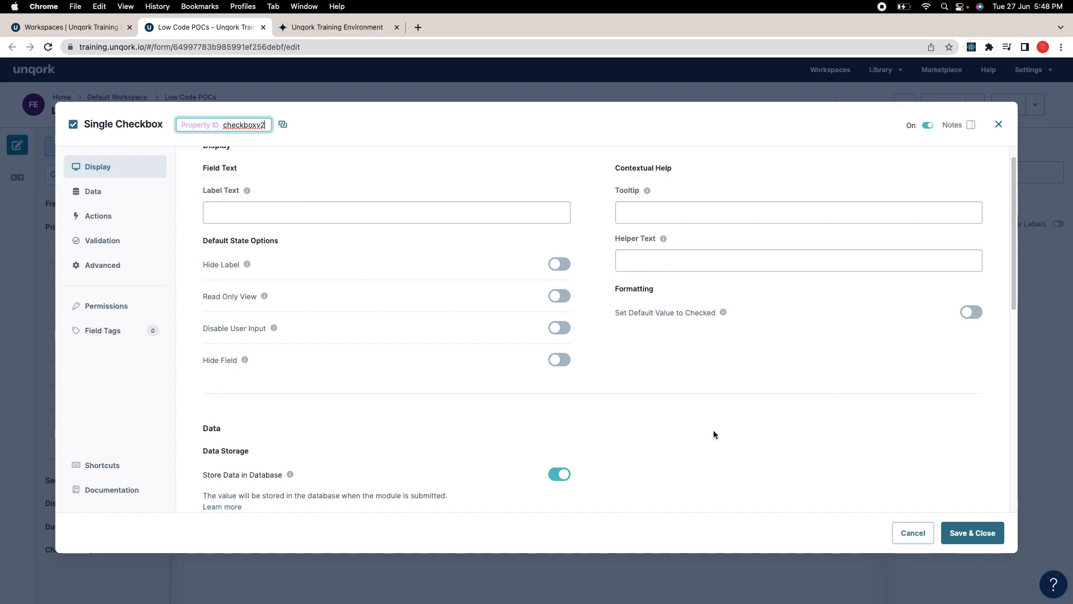
scroll(713, 432, down, 2)
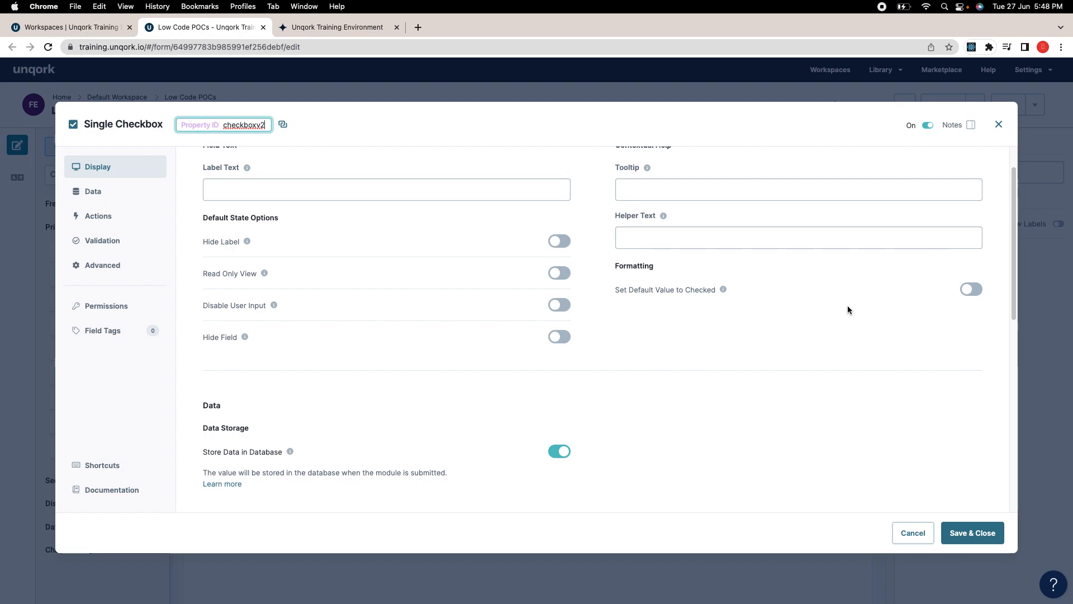
scroll(335, 268, up, 2)
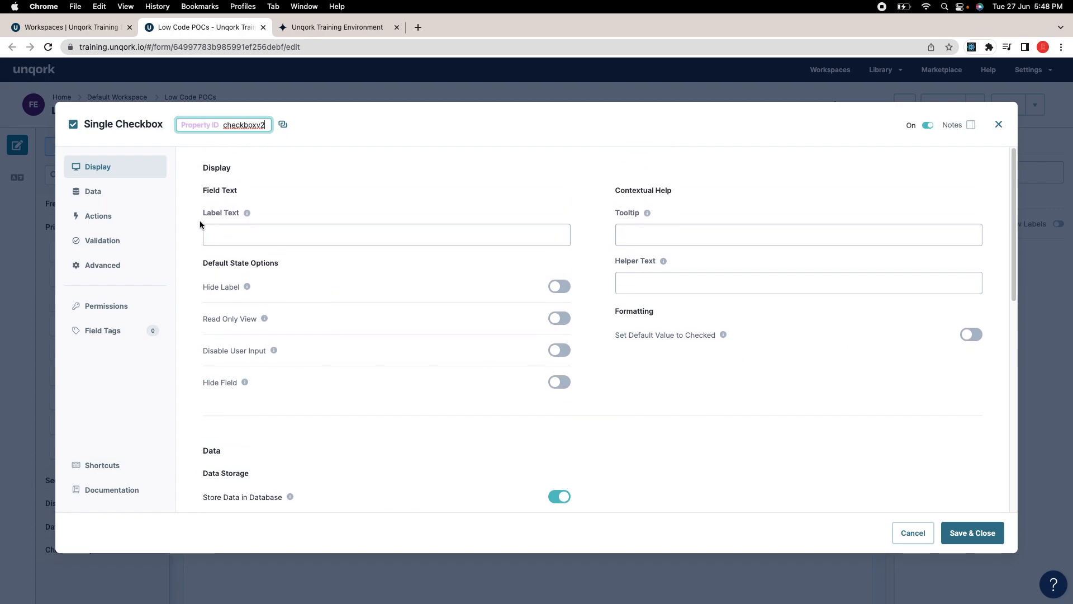
double_click(244, 124)
key(cmd+c)
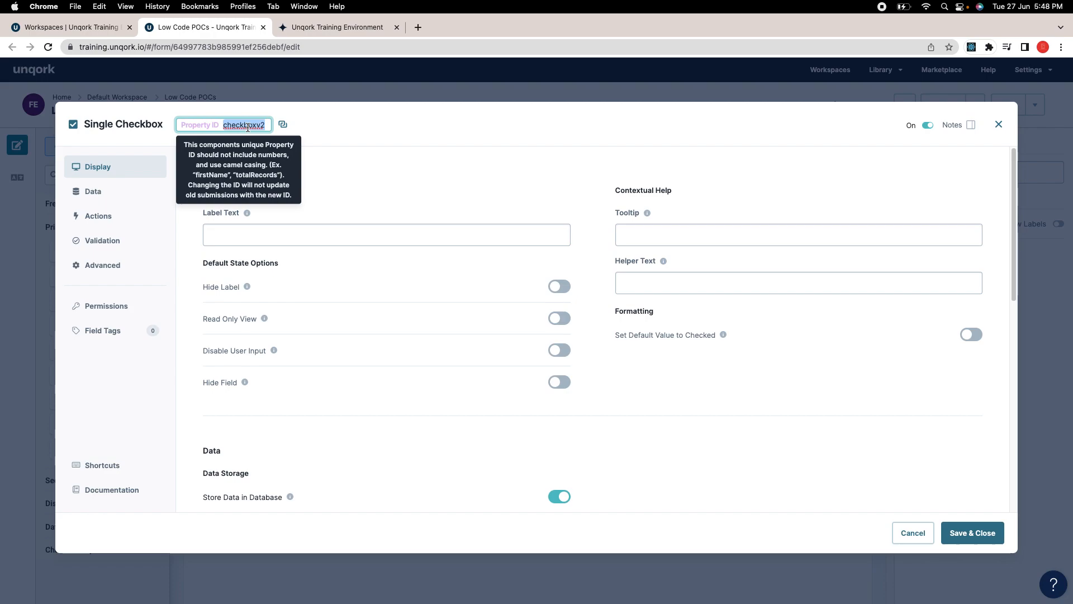
click(269, 234)
key(cmd+v)
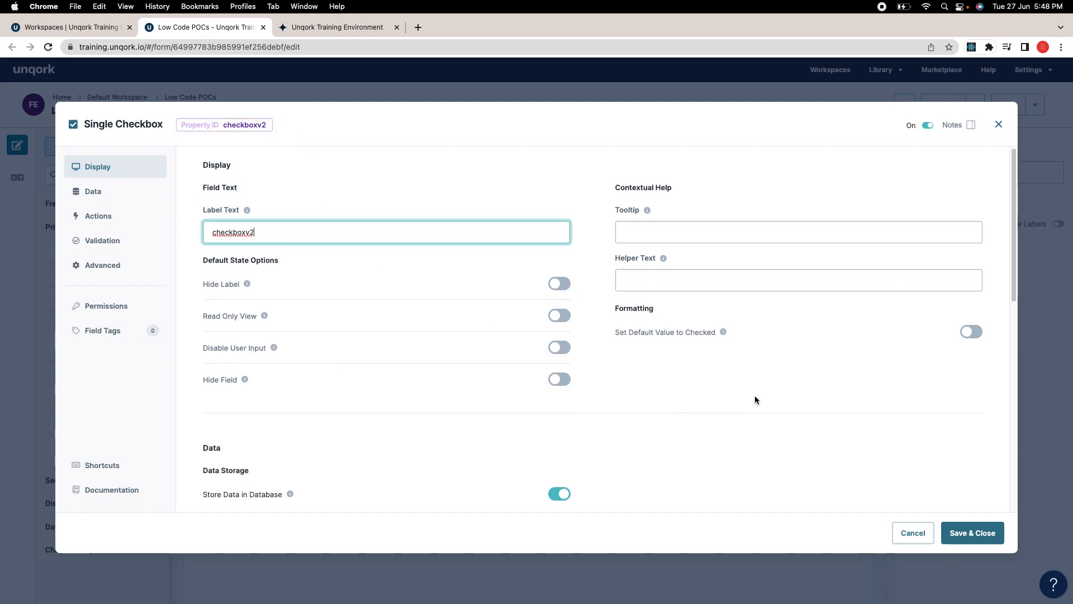
scroll(756, 396, down, 3)
click(972, 530)
Step: Change the checkbox label text to 'I accept terms and conditions' and save its settings
mouse_move(264, 316)
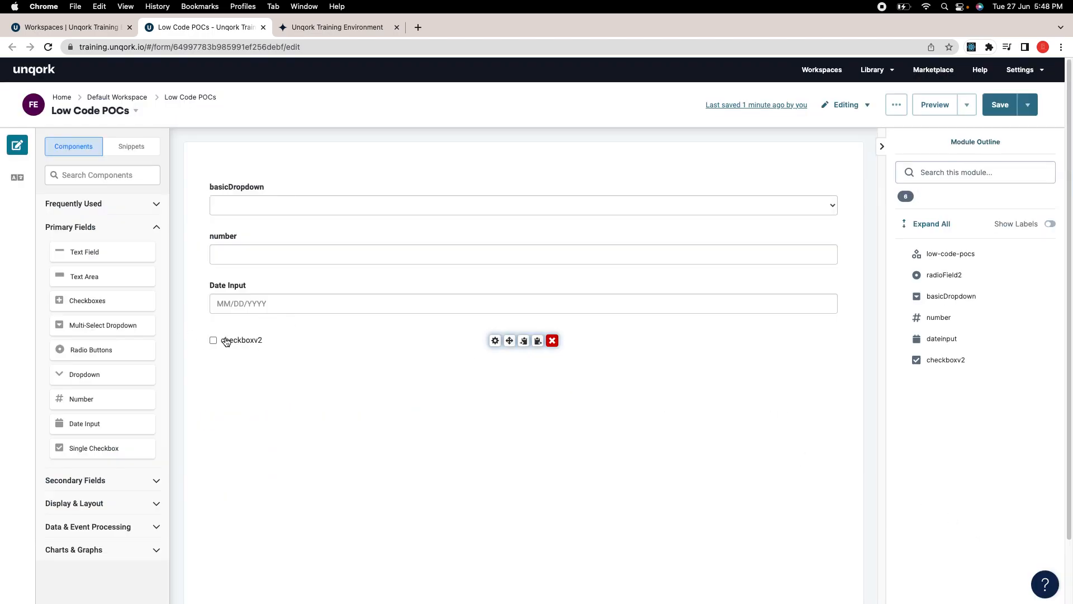
click(495, 341)
double_click(271, 235)
text(I accept)
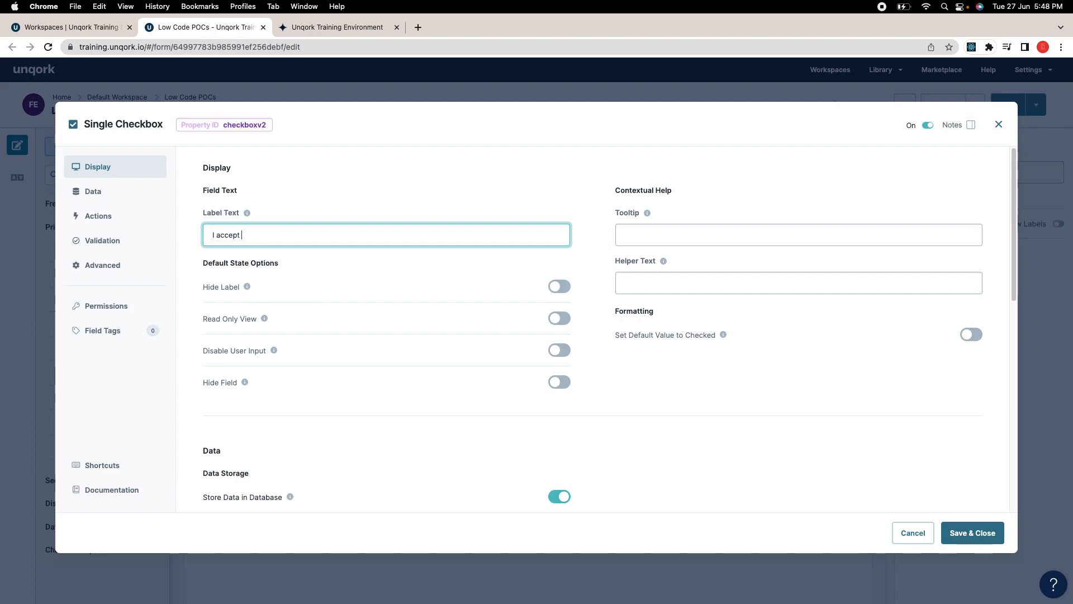
text( tersm)
key(BackSpace)
key(BackSpace)
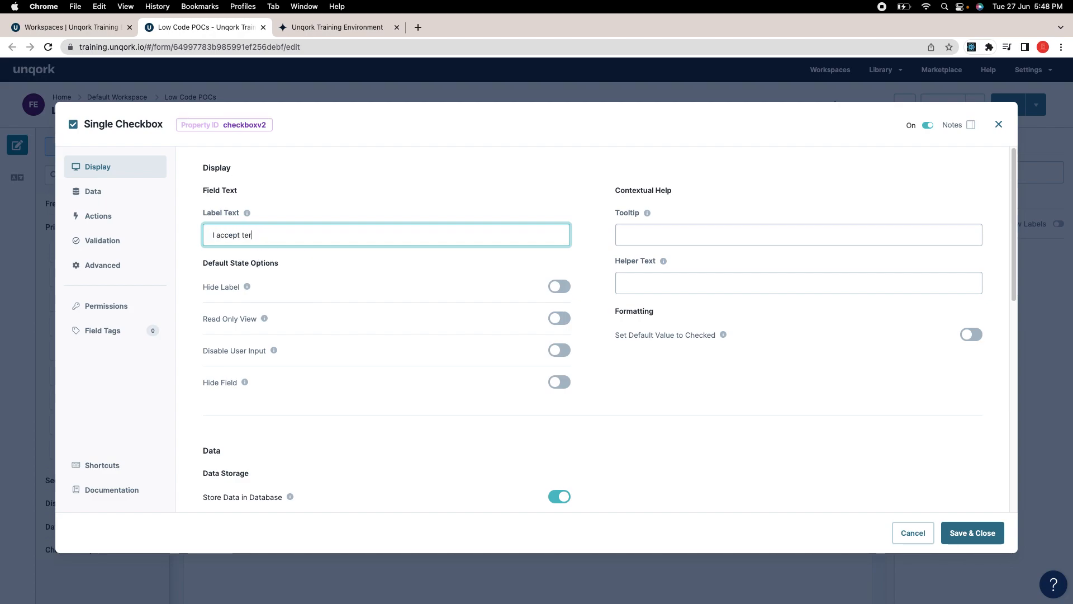
text(ms and condirtoi)
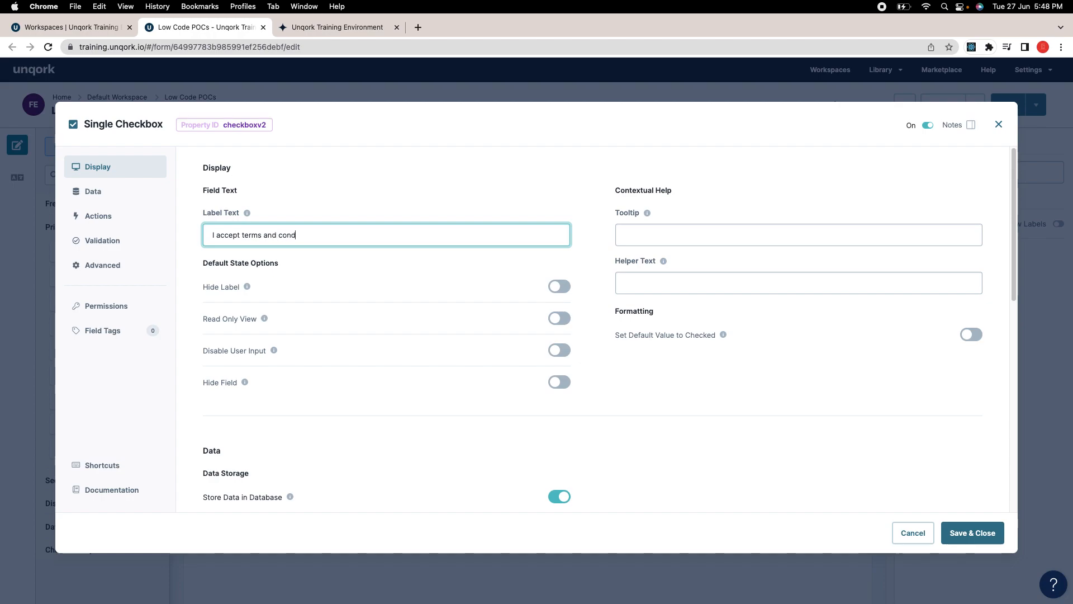
key(BackSpace)
text(tions)
click(989, 534)
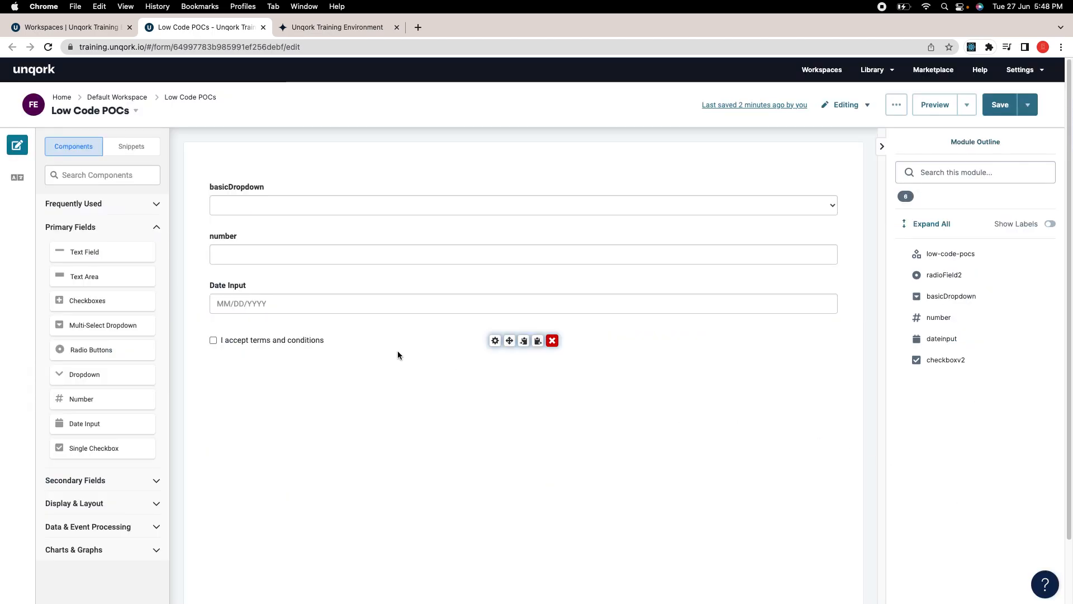
Step: Save the module and reload the preview to show the new label
click(1000, 105)
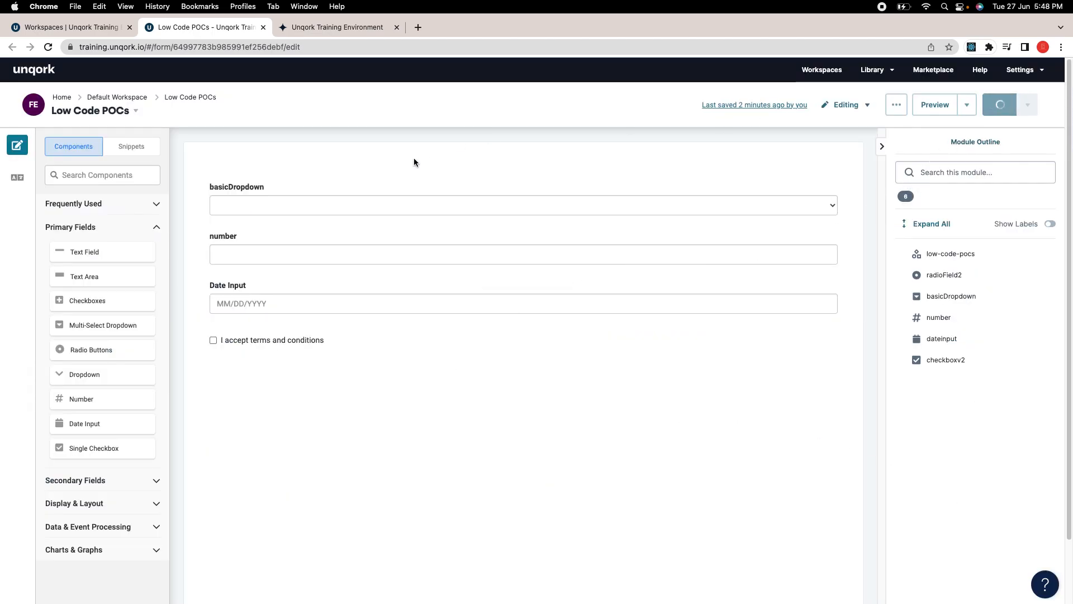
click(341, 28)
click(48, 47)
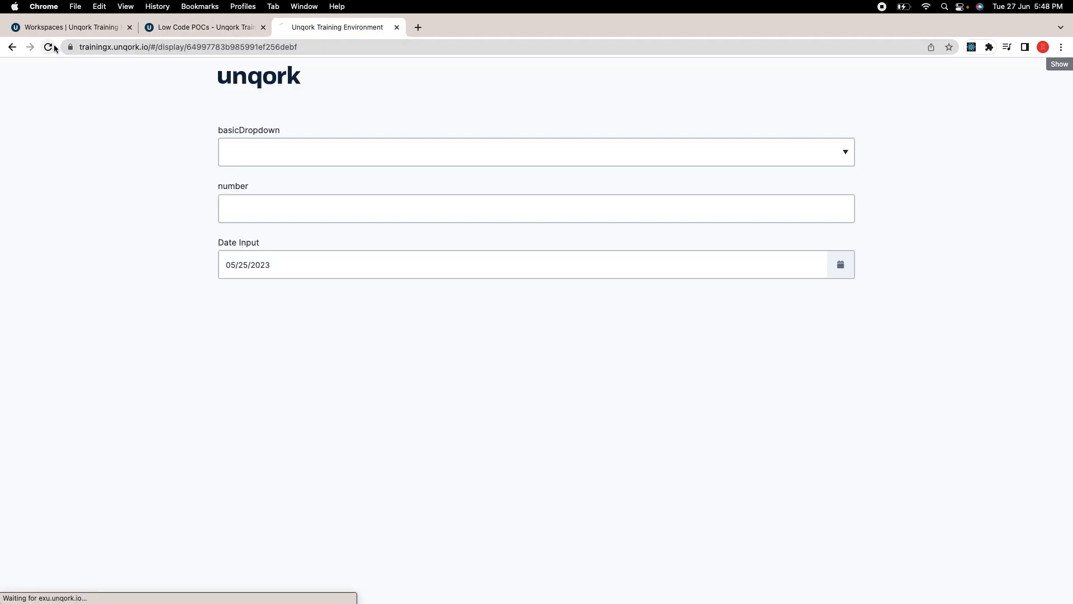